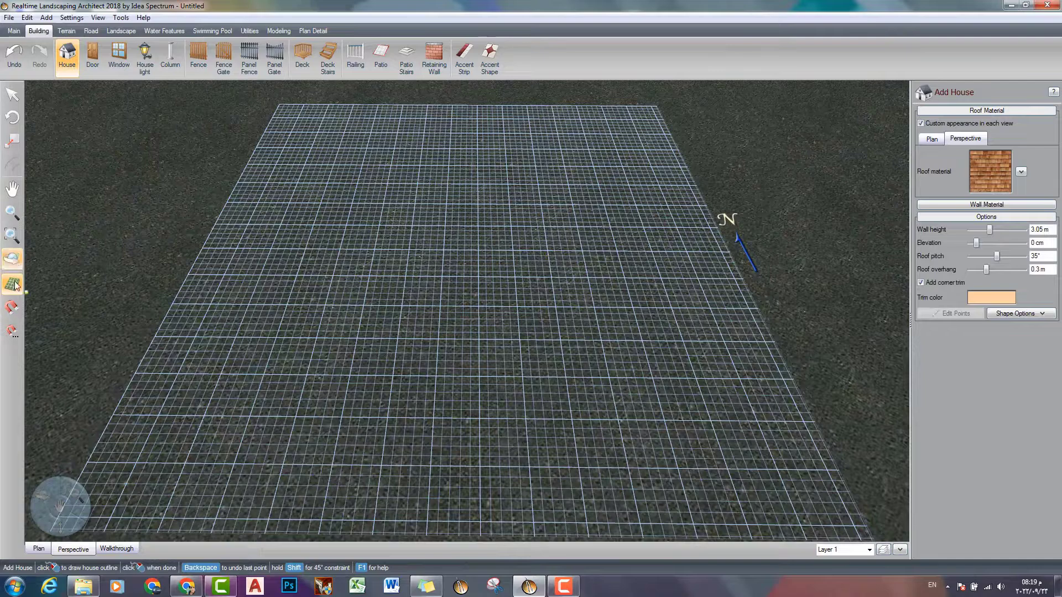
Step: Add a house using the Square outline from the Geometric shapes library
left_click(1048, 312)
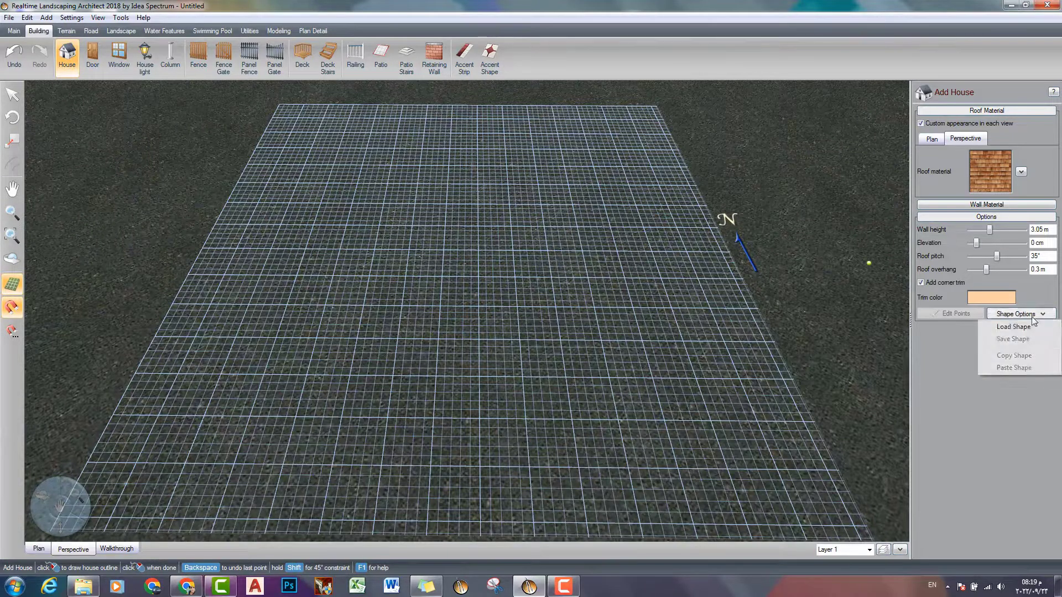
left_click(960, 326)
left_click(82, 60)
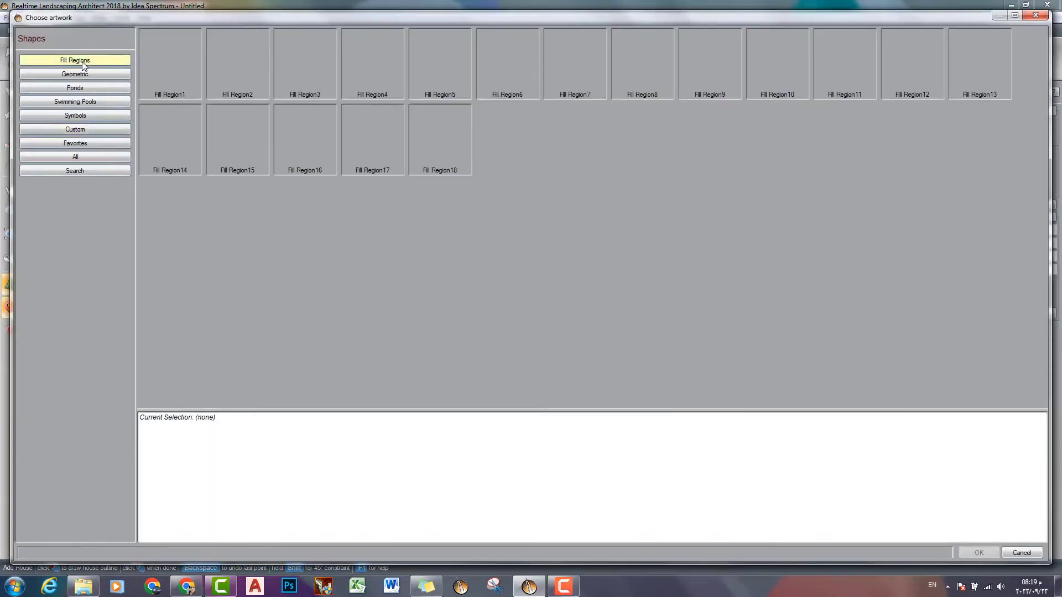
left_click(104, 74)
double_click(685, 68)
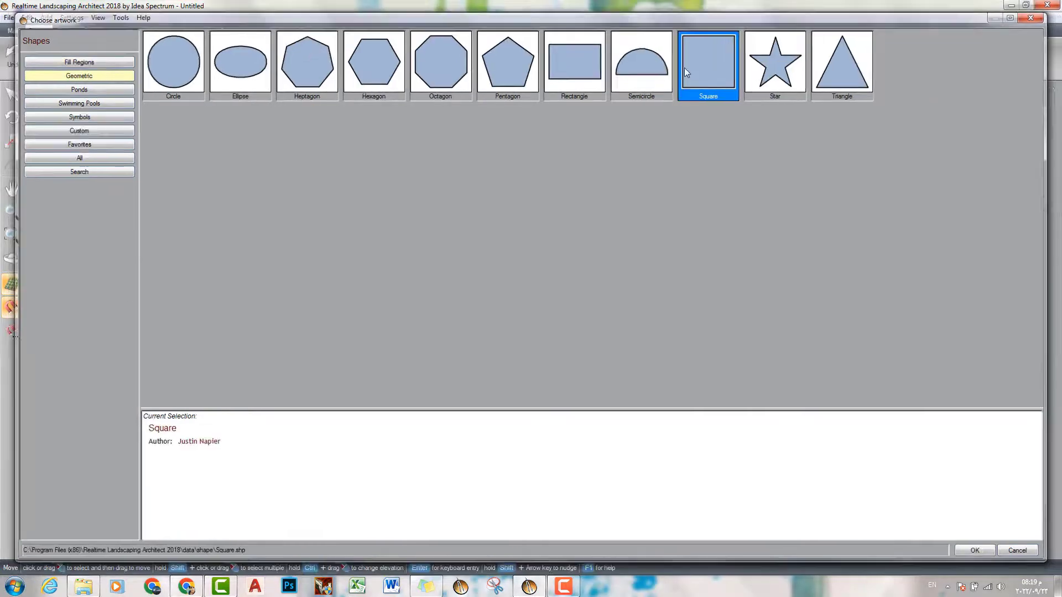
Step: Flatten the house's roof by setting the roof pitch to 0°
scroll(519, 219, "up", 5)
right_click_drag(519, 219, 575, 186)
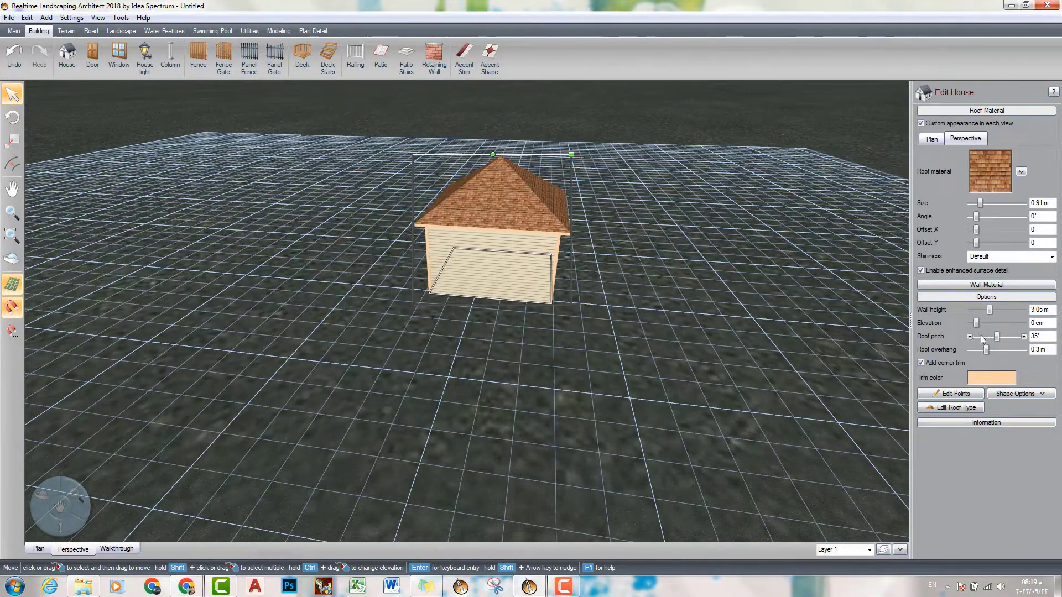
left_click_drag(981, 335, 959, 337)
Step: Copy the house and paste the duplicate exactly over the original
right_click(488, 256)
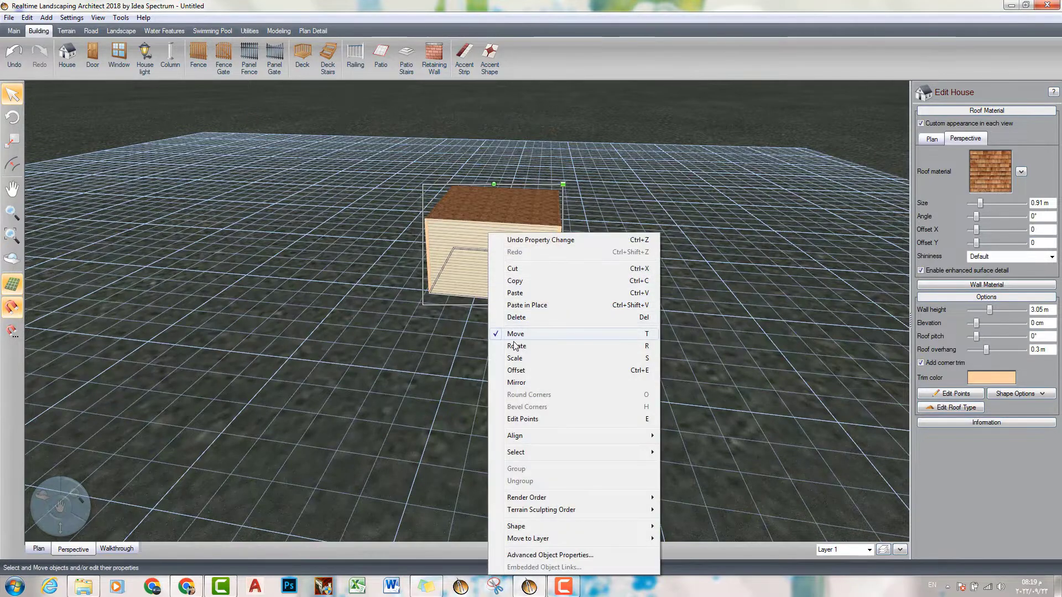
left_click(534, 285)
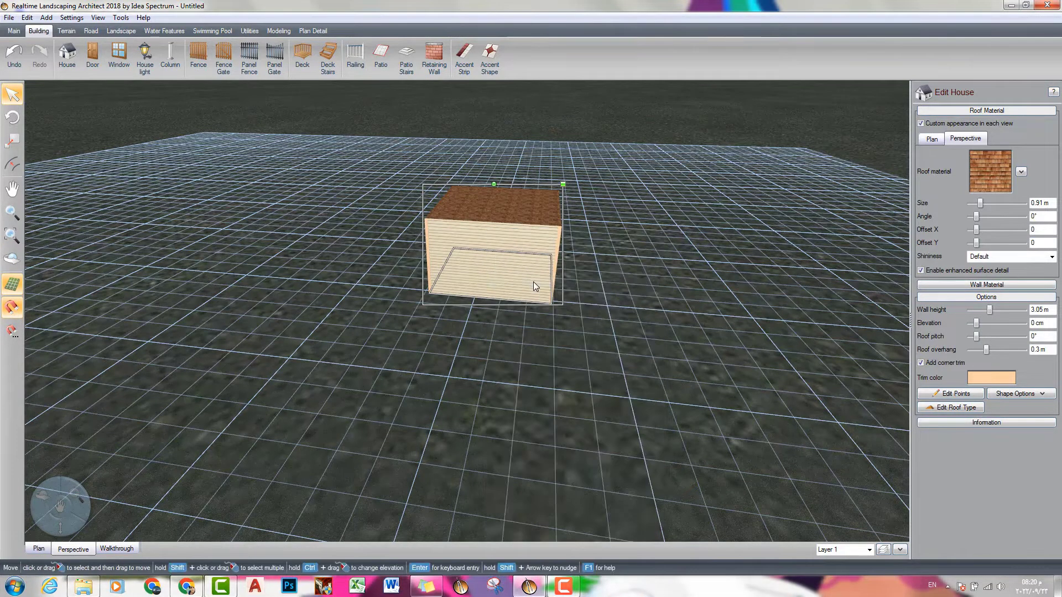
right_click(621, 266)
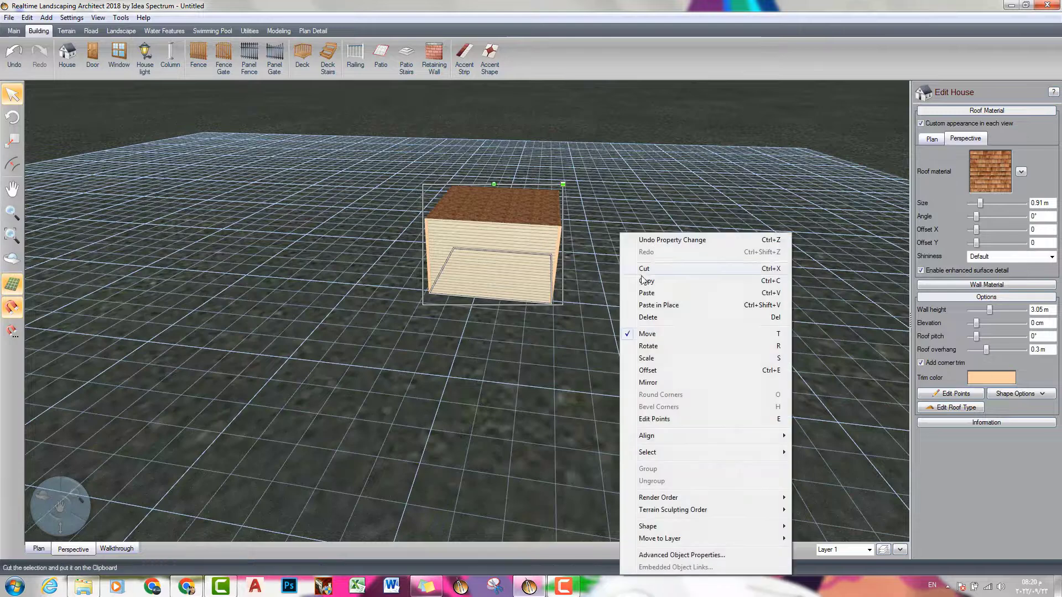
left_click(650, 294)
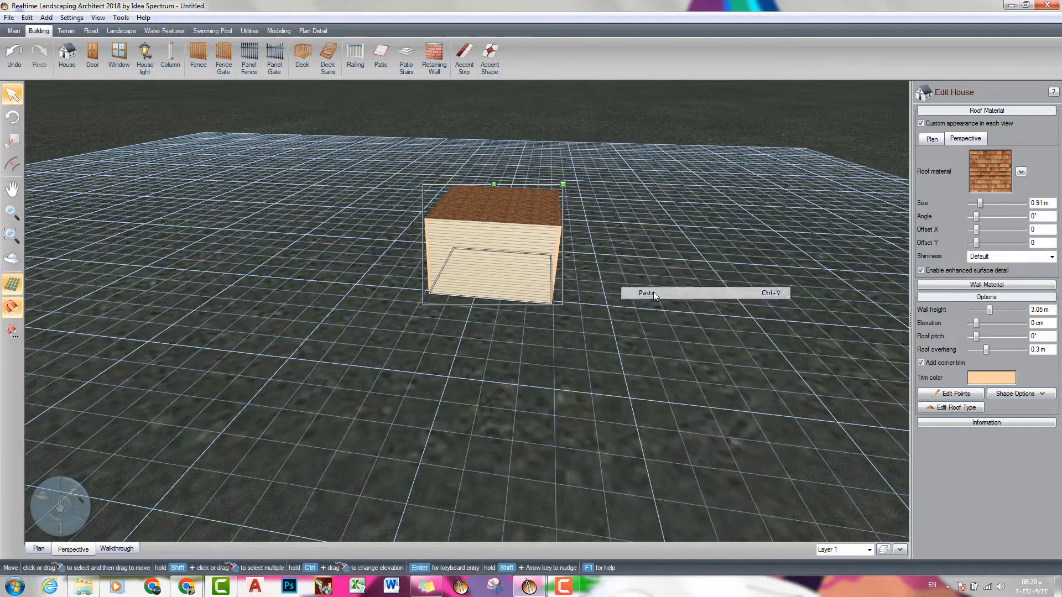
left_click(535, 266)
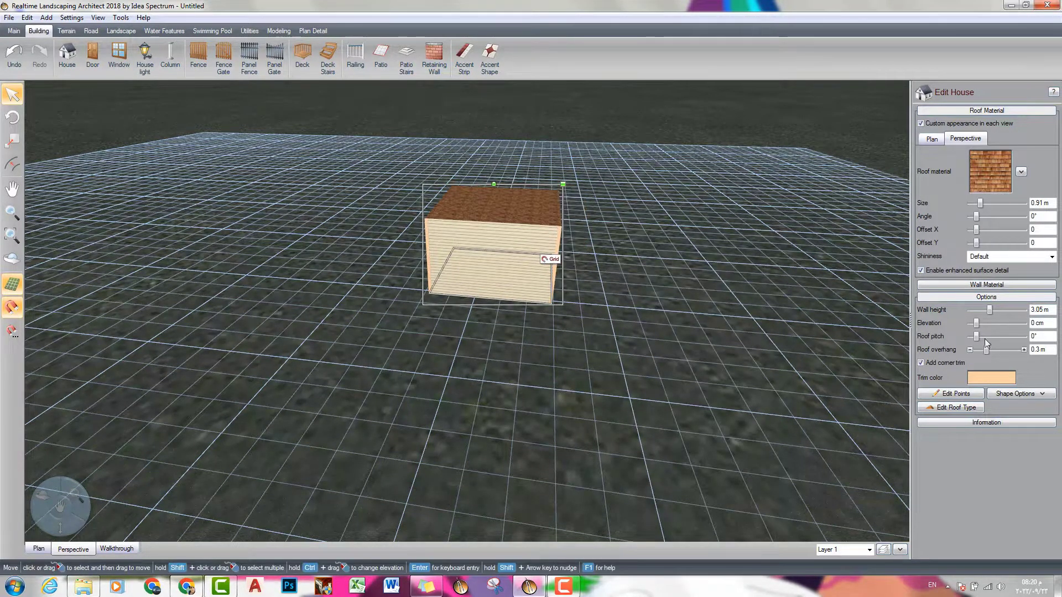
Step: Raise the pasted house to an elevation of 3.05 m so it stacks on the original as a second storey
left_click(1024, 323)
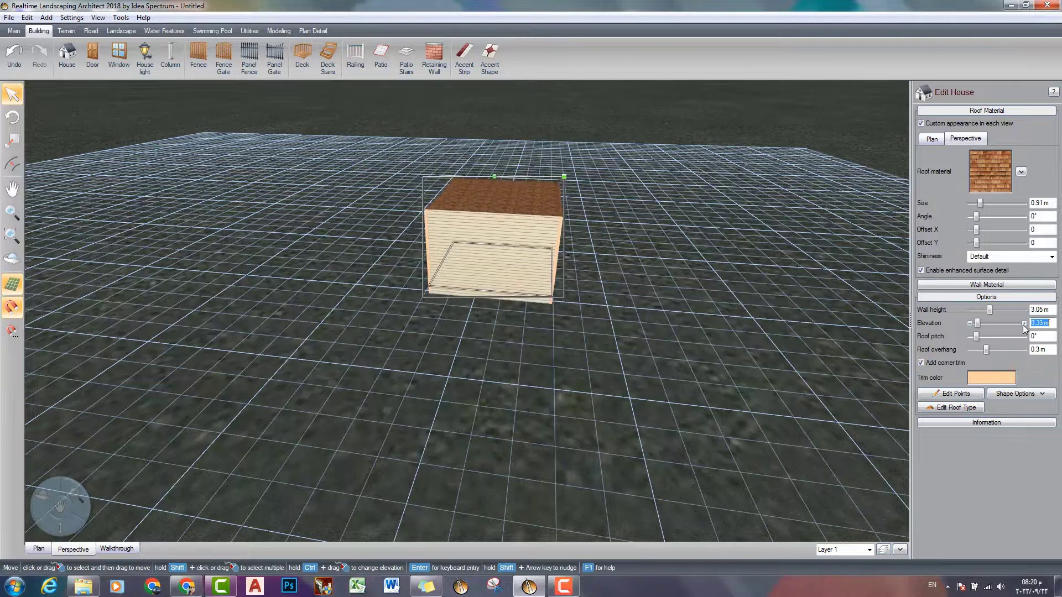
left_click(1024, 323)
left_click(1024, 323)
left_click(1024, 323)
left_click(1024, 323)
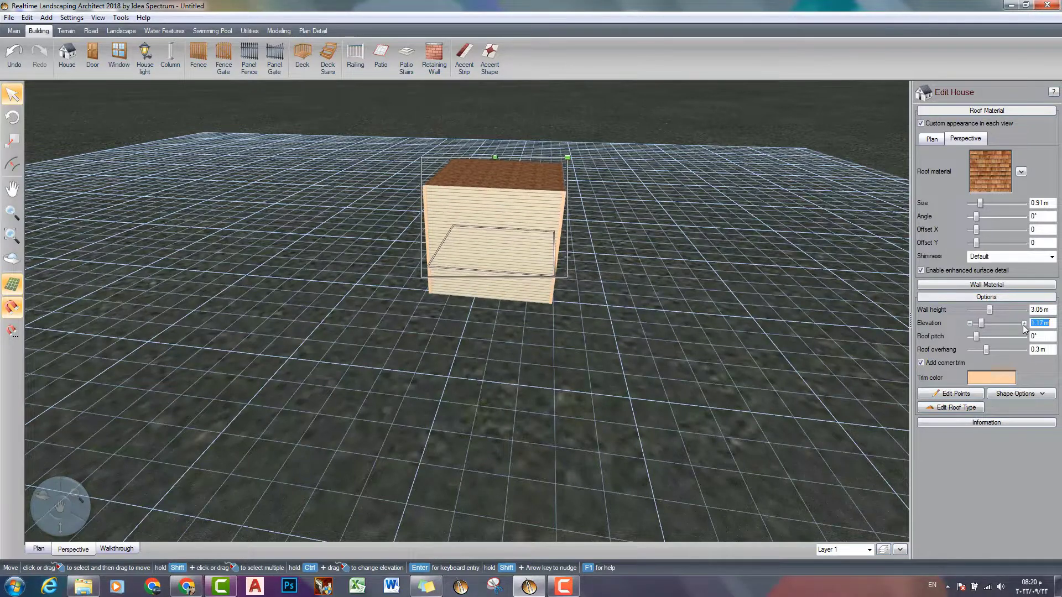
left_click(1024, 323)
left_click(1024, 323)
left_click(1024, 323)
left_click(1024, 323)
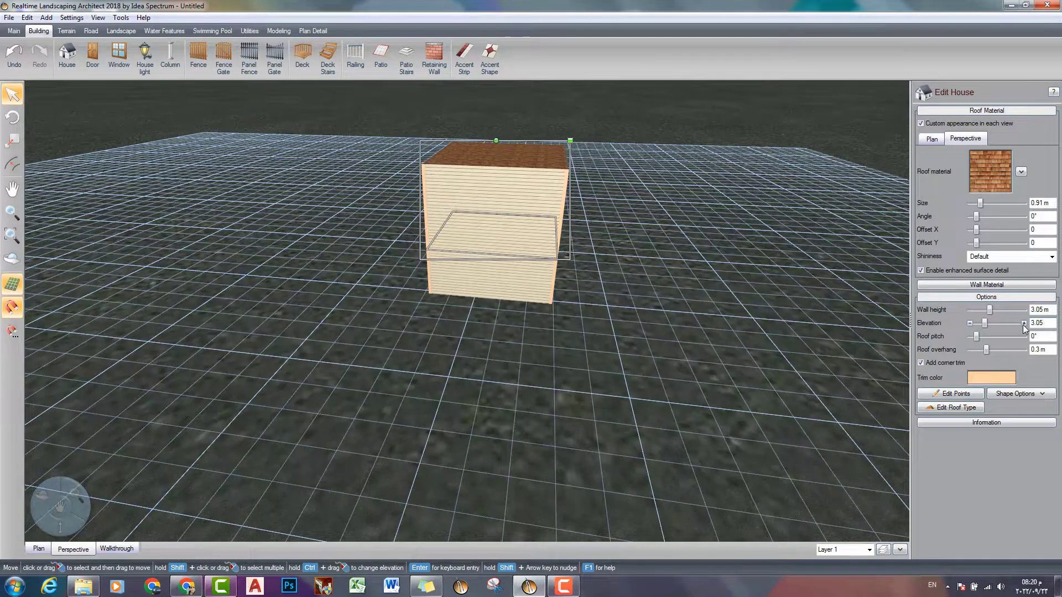
Step: Draw a path grader about 2.89 m long, running straight out from the middle of the house's front wall
scroll(496, 272, "up", 3)
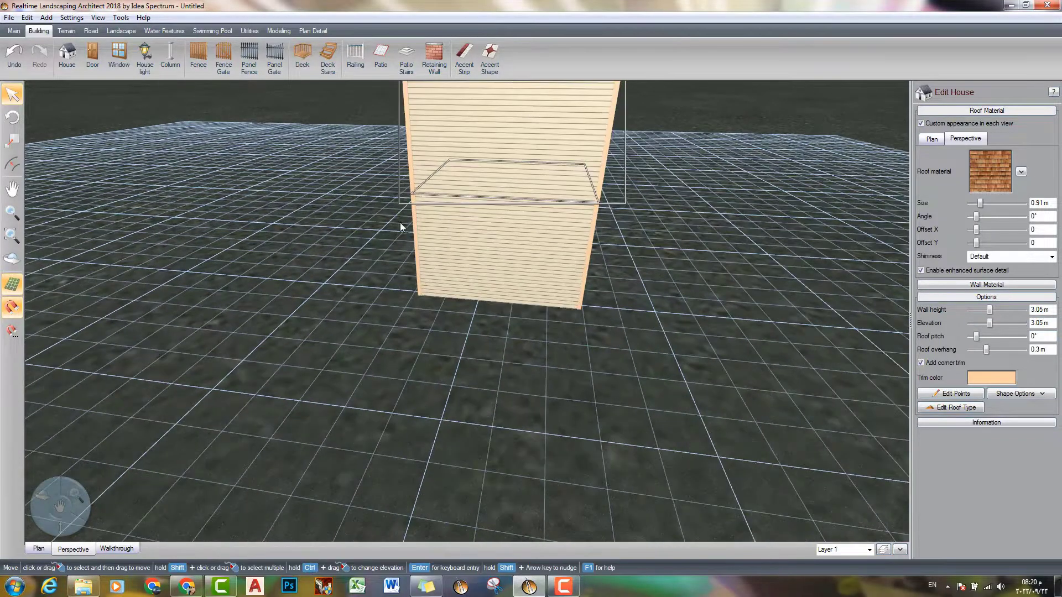
scroll(560, 303, "up", 5)
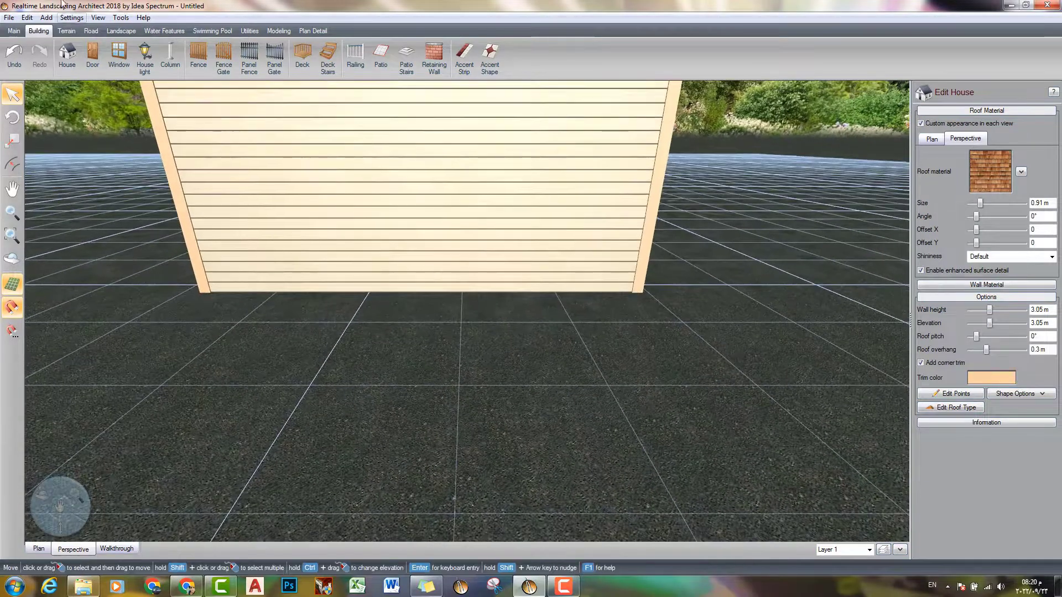
left_click(72, 31)
left_click(195, 55)
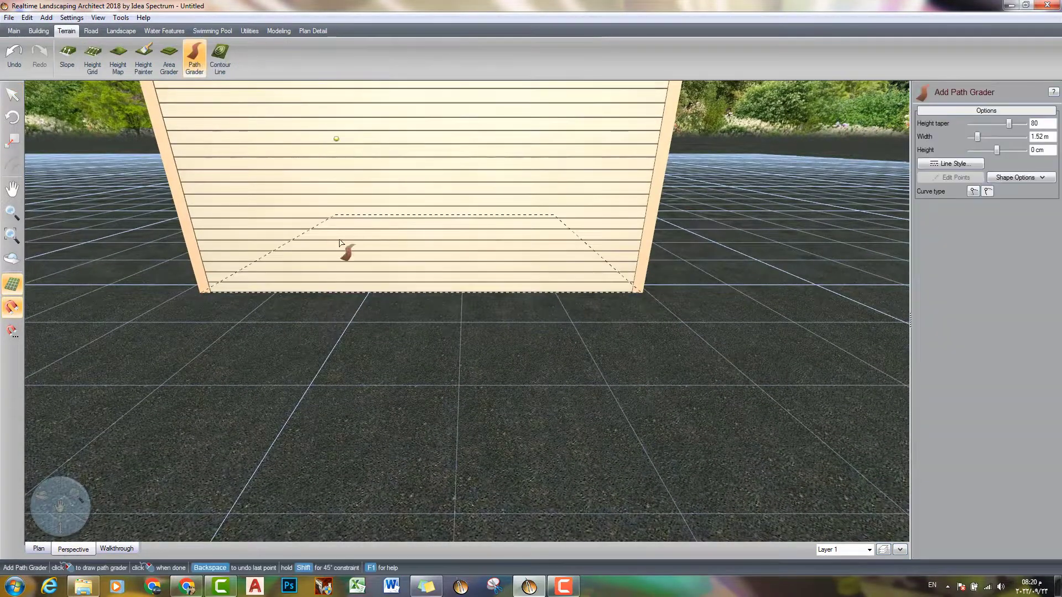
left_click(463, 292)
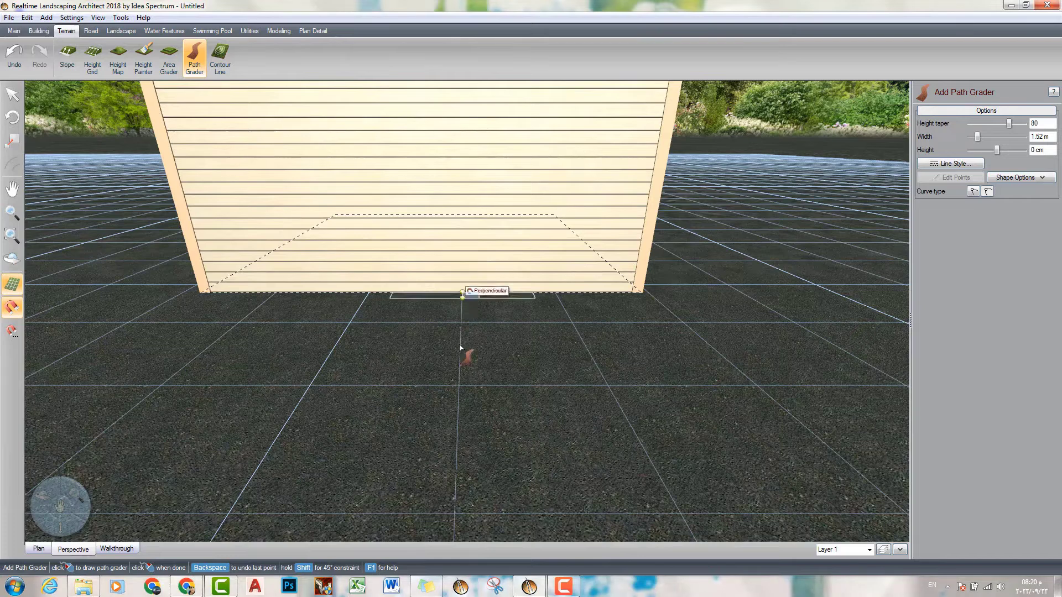
left_click(462, 536)
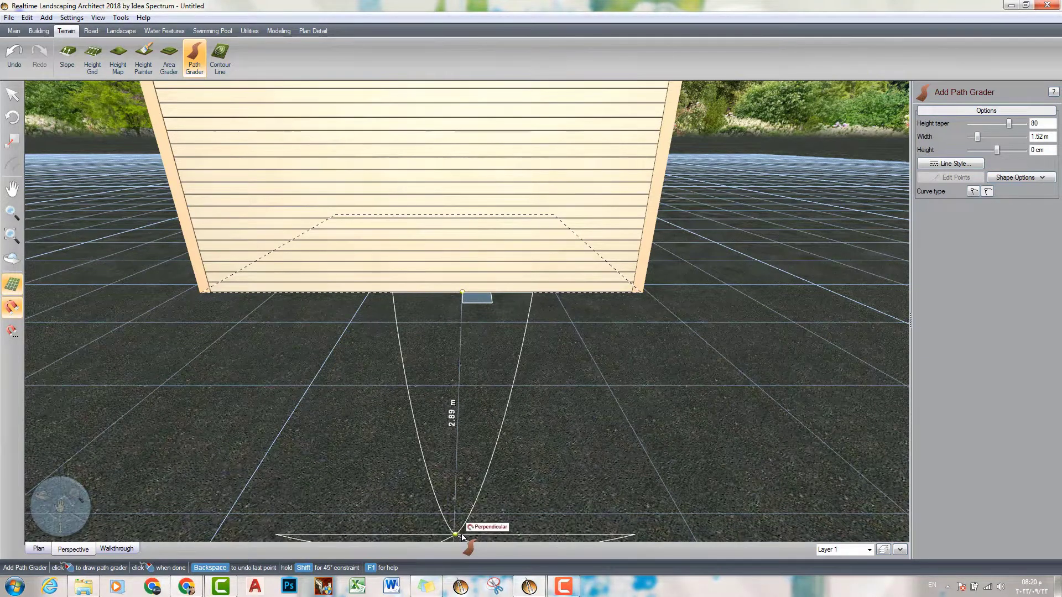
right_click(463, 536)
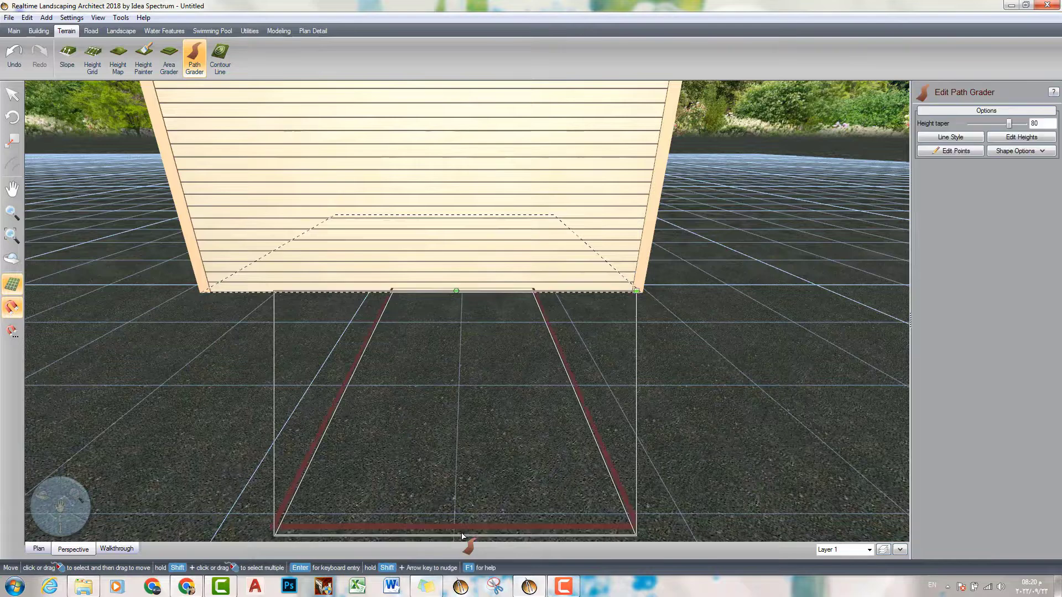
Step: Lower the path grader's point at the house wall to a height of -0.89 m
left_click(1021, 139)
left_click(463, 293)
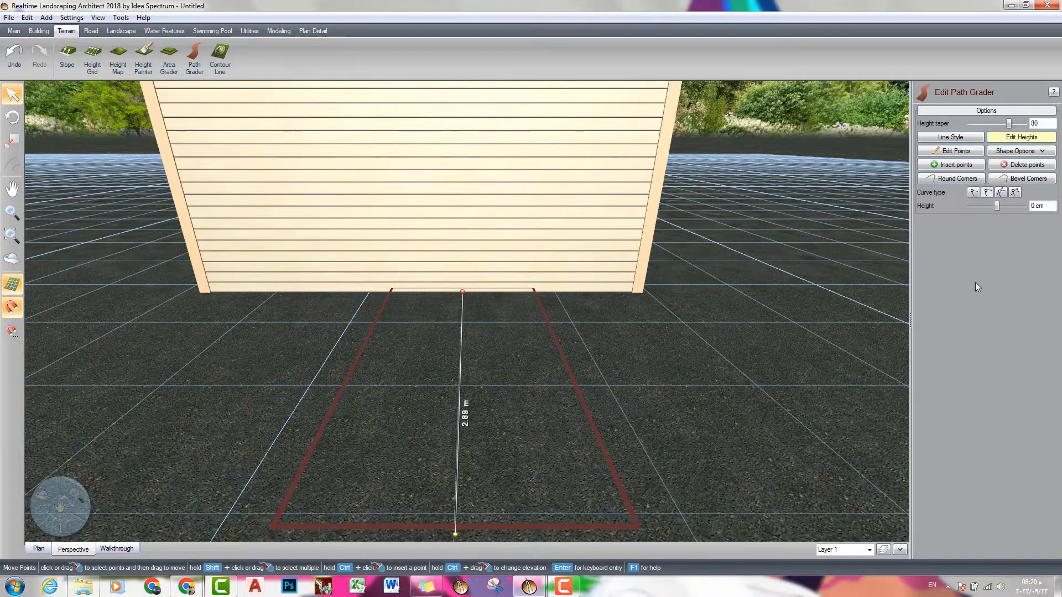
left_click(969, 206)
left_click(970, 206)
left_click(969, 206)
left_click(970, 207)
left_click(969, 207)
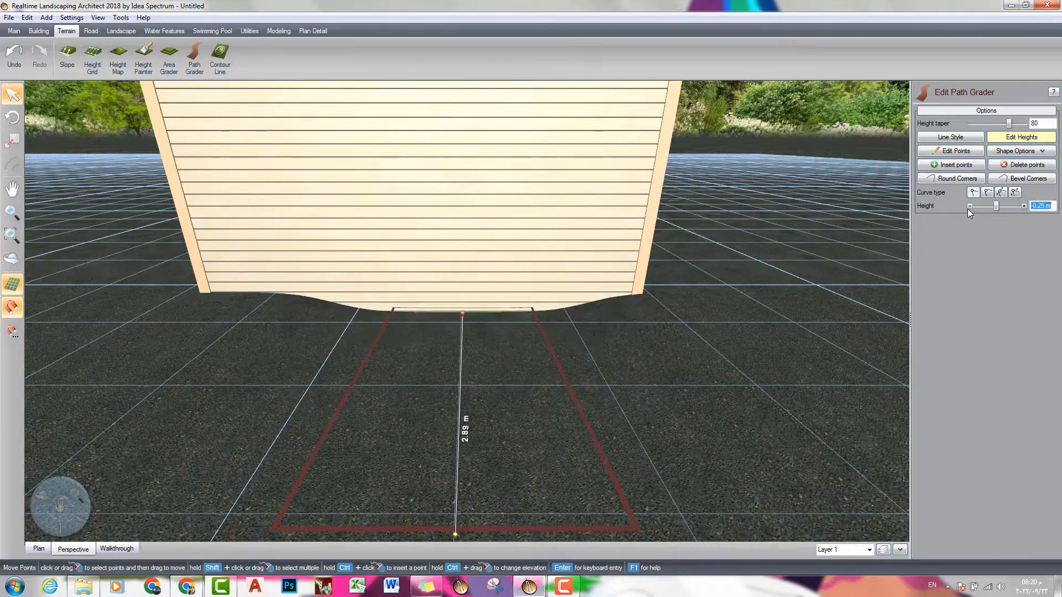
left_click(969, 206)
left_click(969, 206)
left_click(969, 207)
left_click(969, 206)
left_click(969, 206)
left_click(969, 206)
left_click(969, 206)
left_click(969, 206)
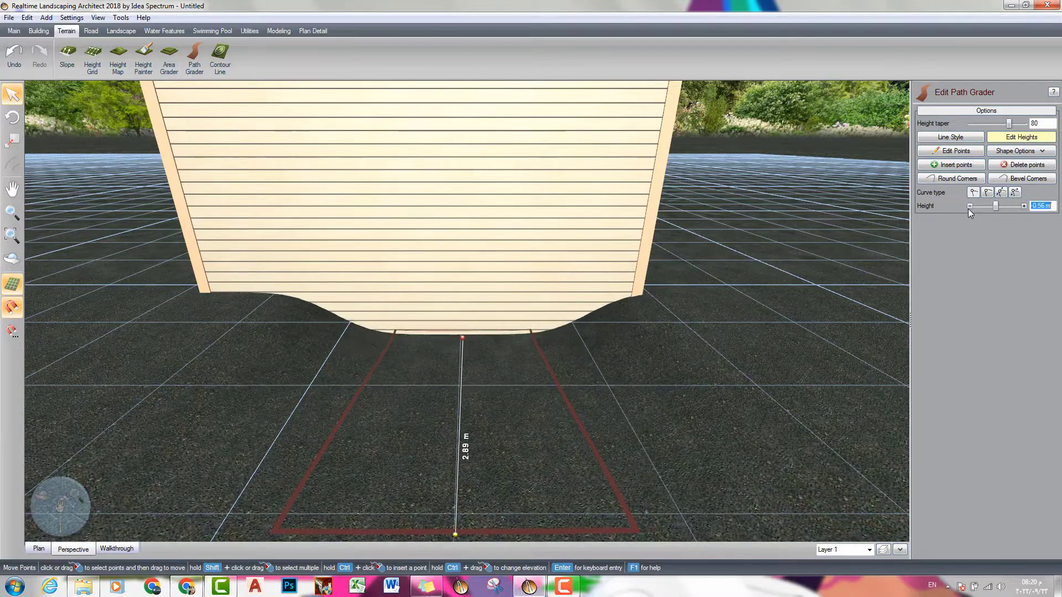
left_click(970, 206)
left_click(969, 206)
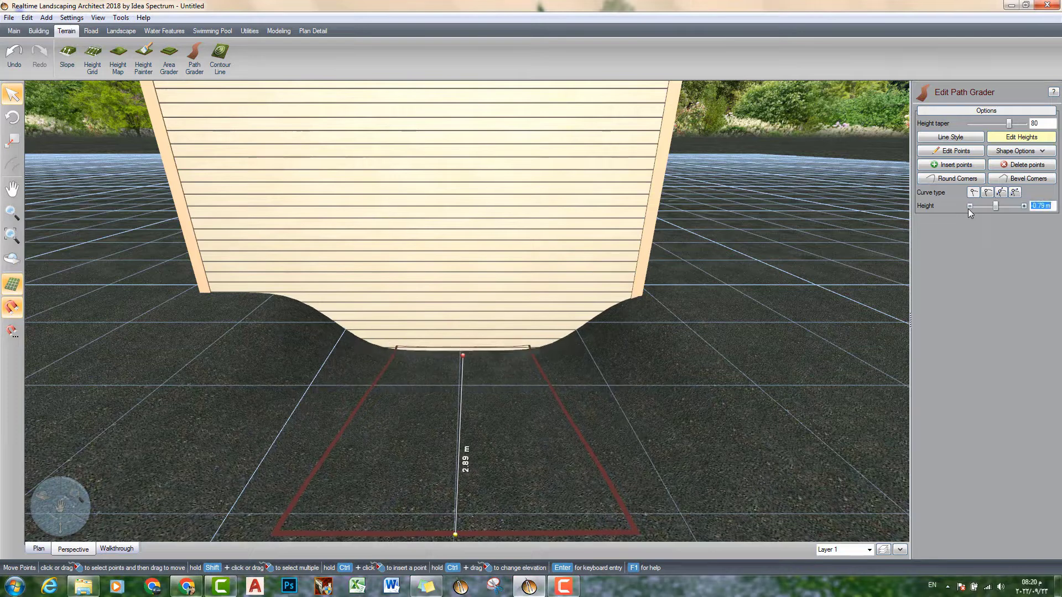
left_click(970, 206)
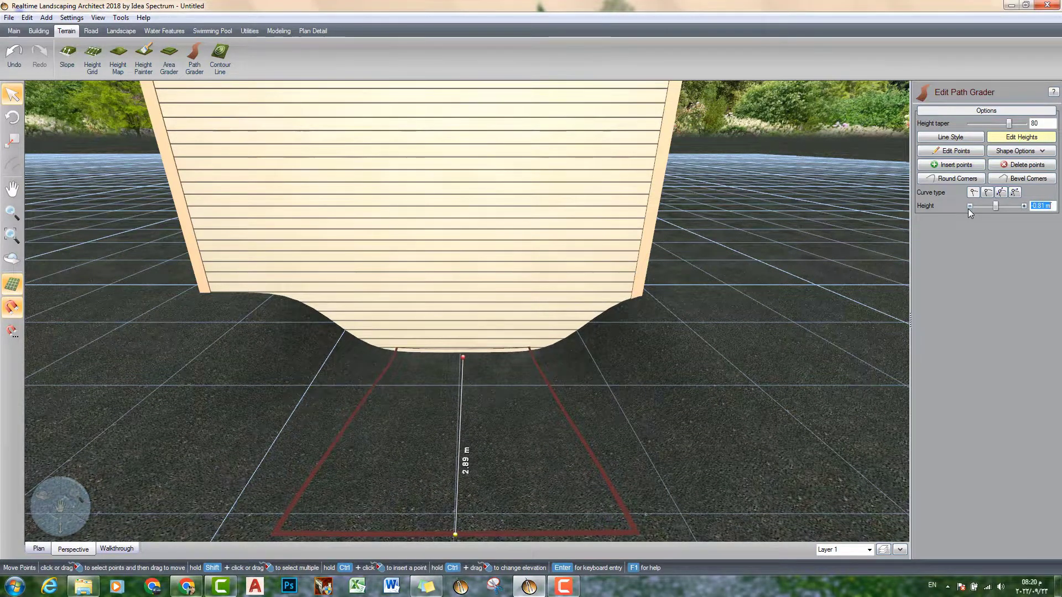
left_click(969, 206)
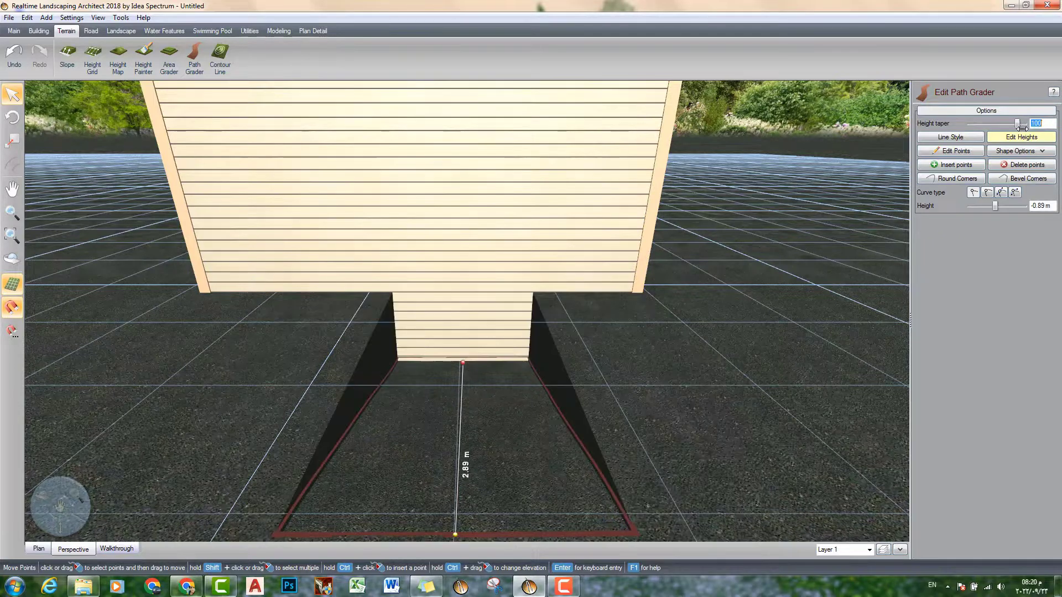
Step: Set the path grader's height taper to 100 for vertical side walls and finish editing its heights
left_click_drag(1011, 123, 960, 130)
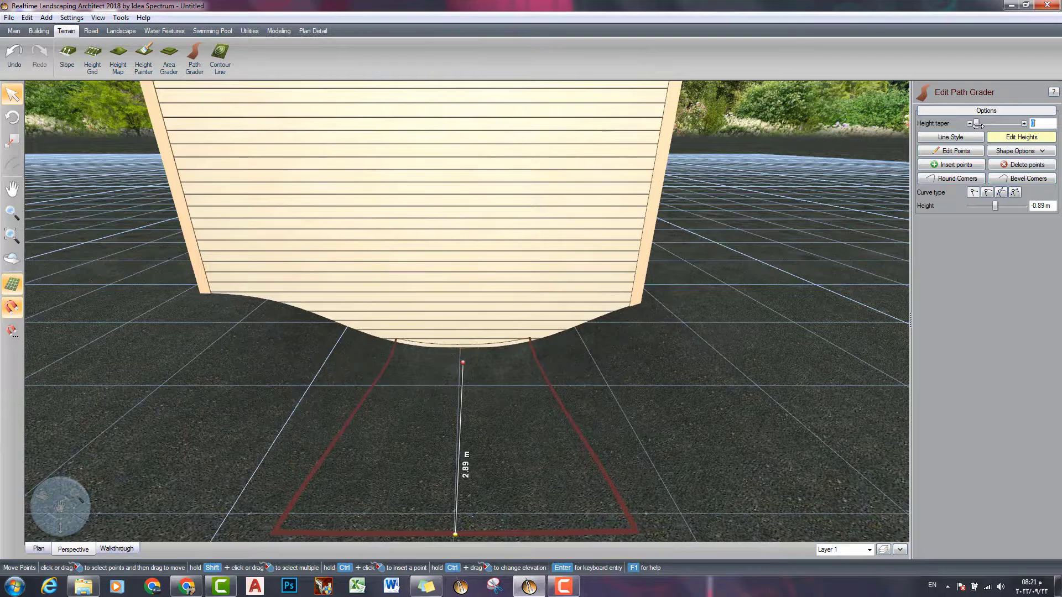
right_click_drag(587, 399, 490, 469)
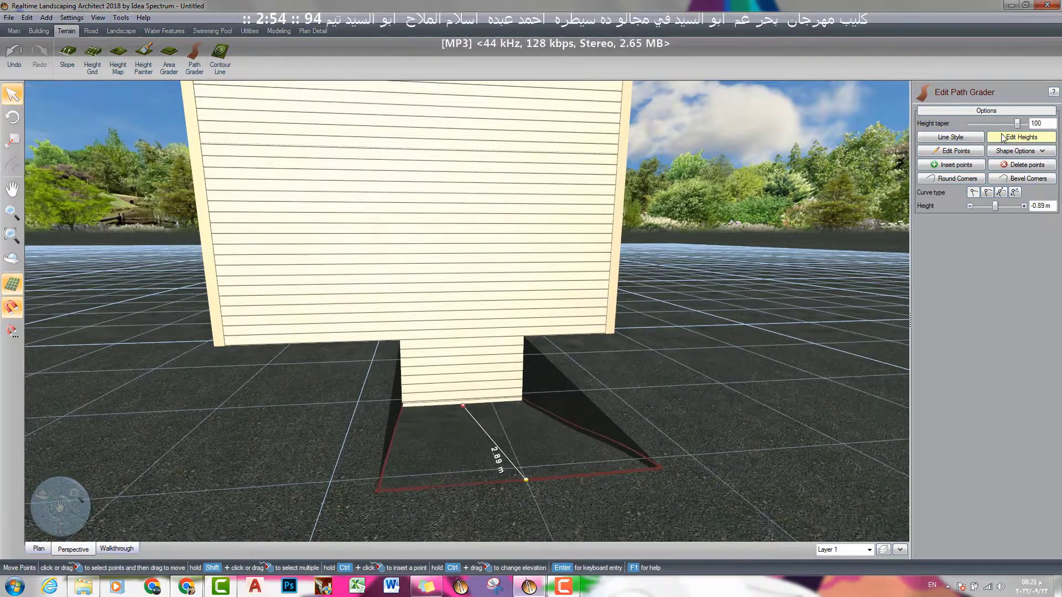
left_click(1004, 137)
Step: Save the path grader's shape to the Custom shape folder as "Garage Shape Slope 2"
left_click(1003, 151)
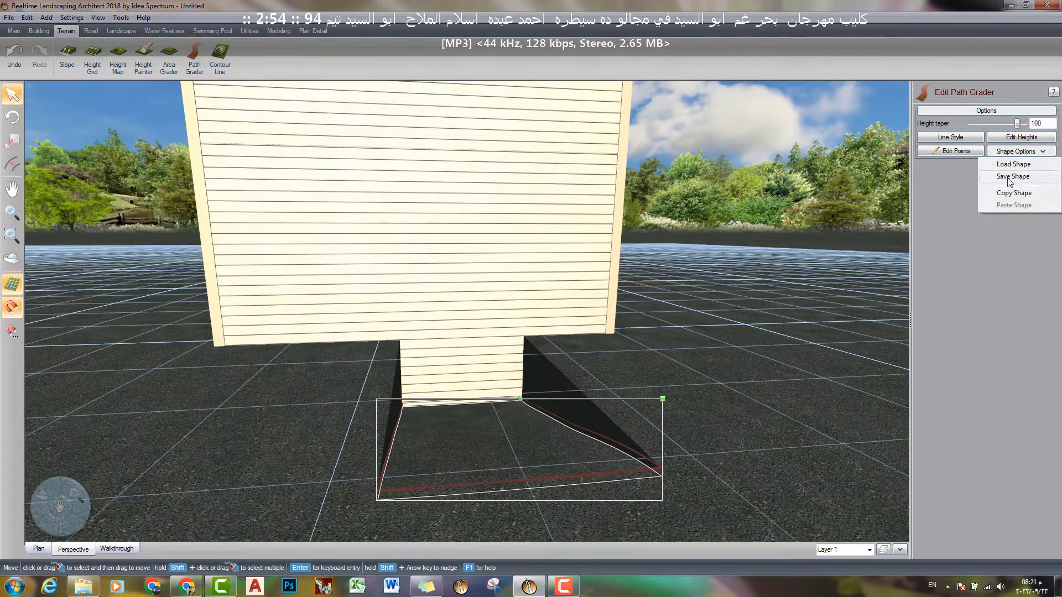
left_click(562, 448)
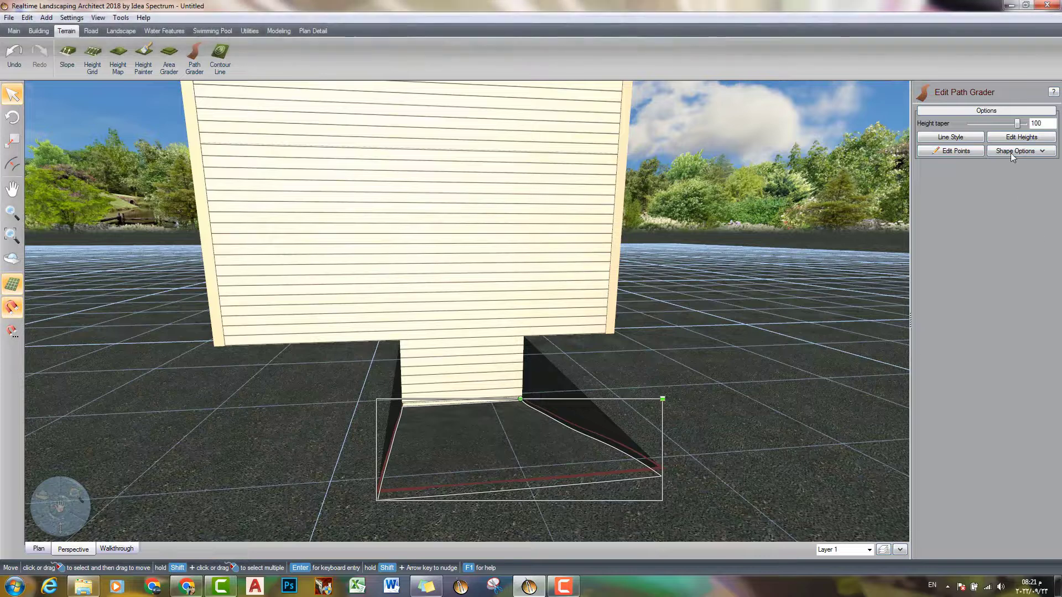
left_click(1011, 151)
left_click(1012, 177)
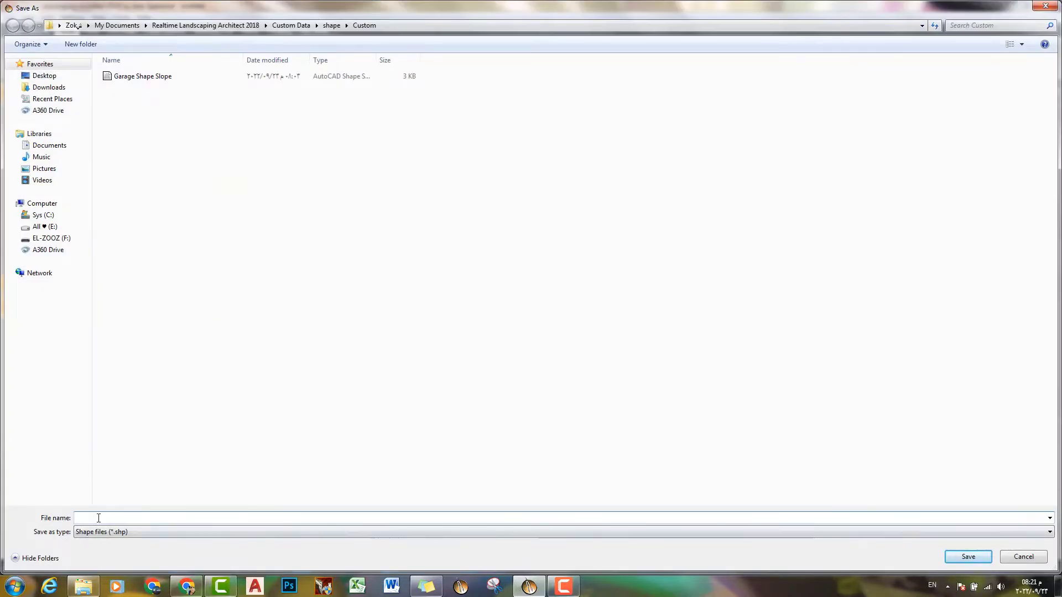
type("Gar")
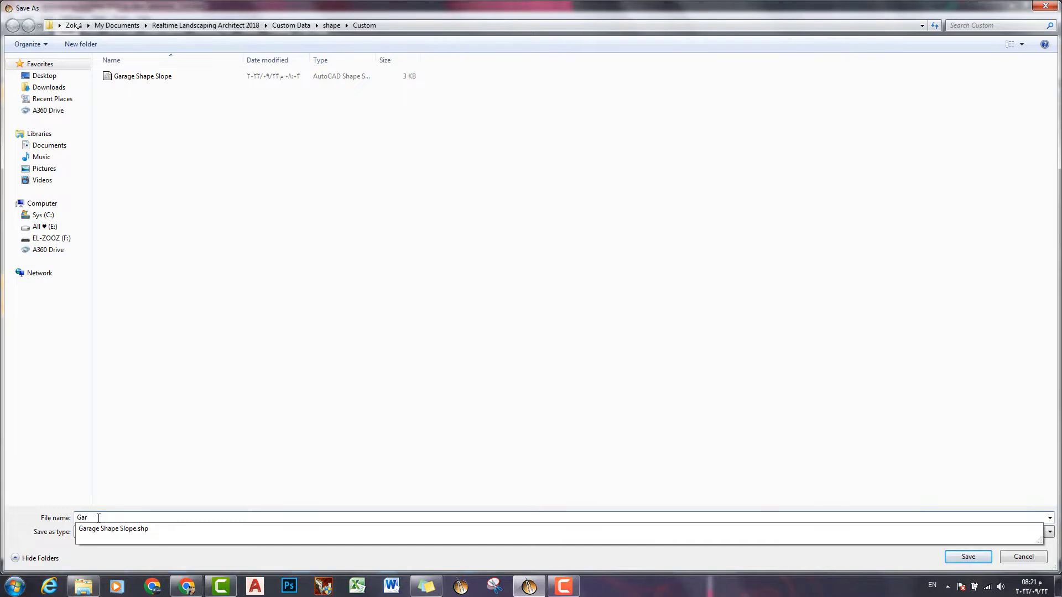
type("ara")
key("BackSpace")
type("ge Shape Slope 2")
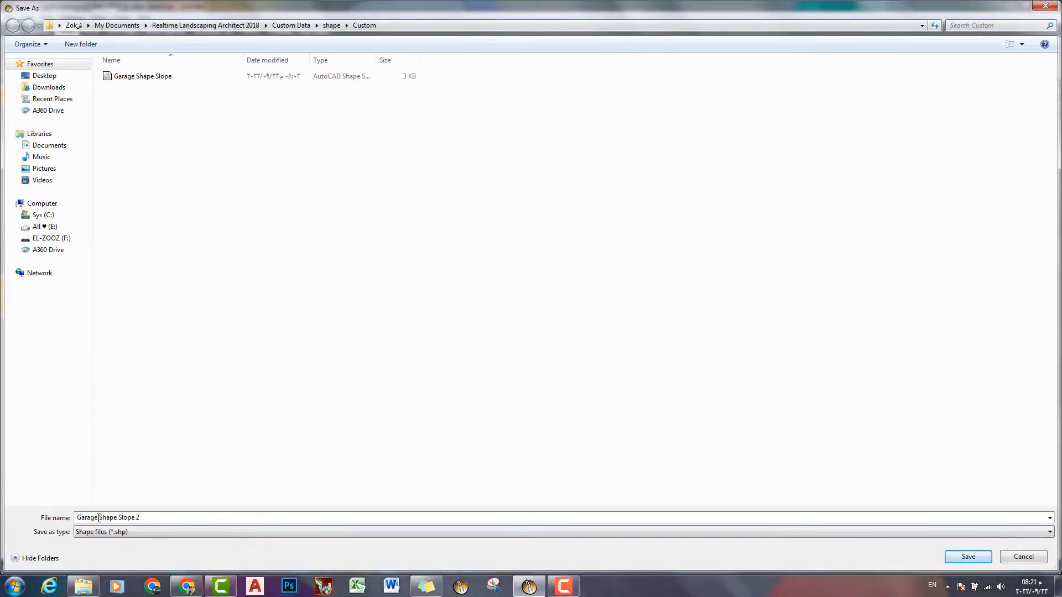
key("Return")
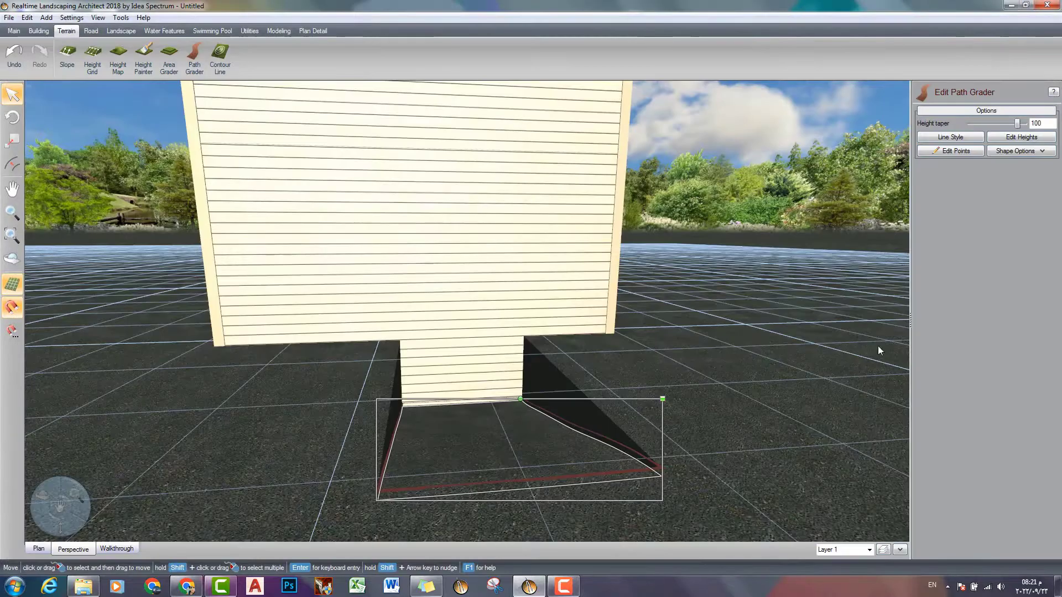
Step: Draw a four-sided accent shape over the sunken ramp floor, about 1.52 m along its front edge
left_click(38, 32)
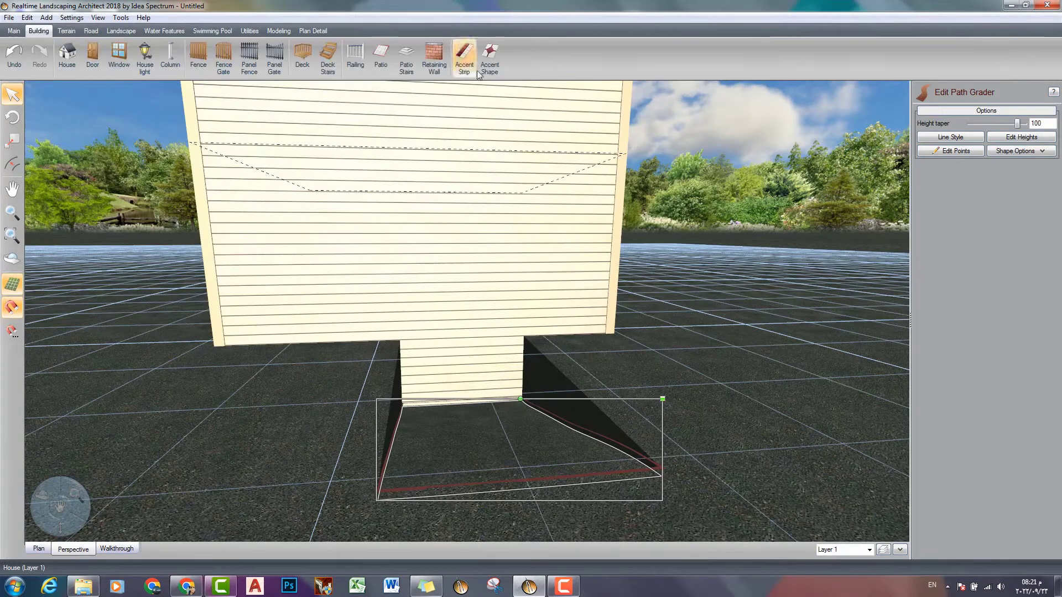
left_click(489, 58)
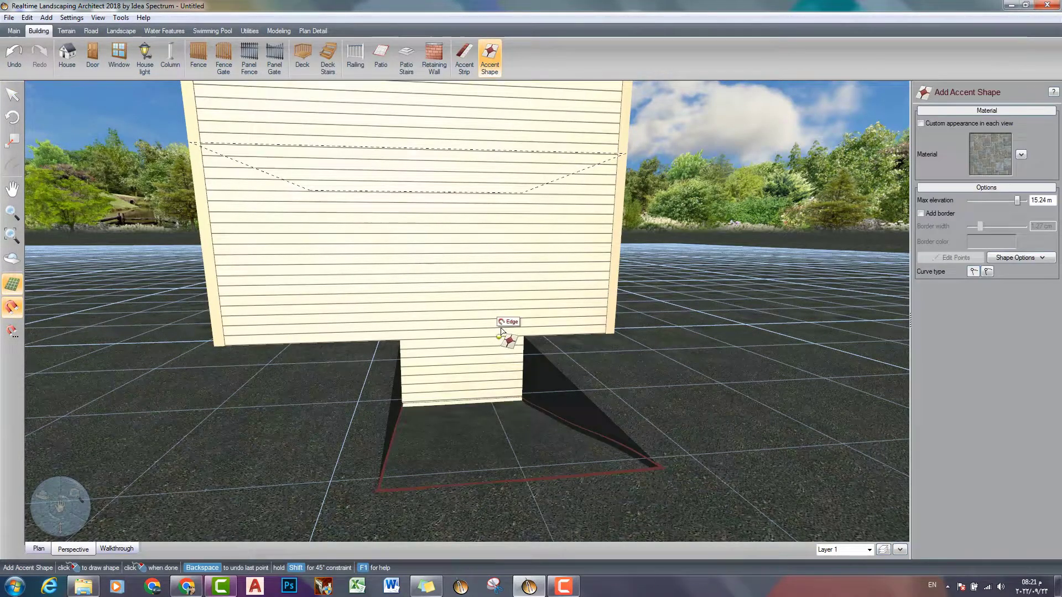
left_click(650, 462)
left_click(380, 489)
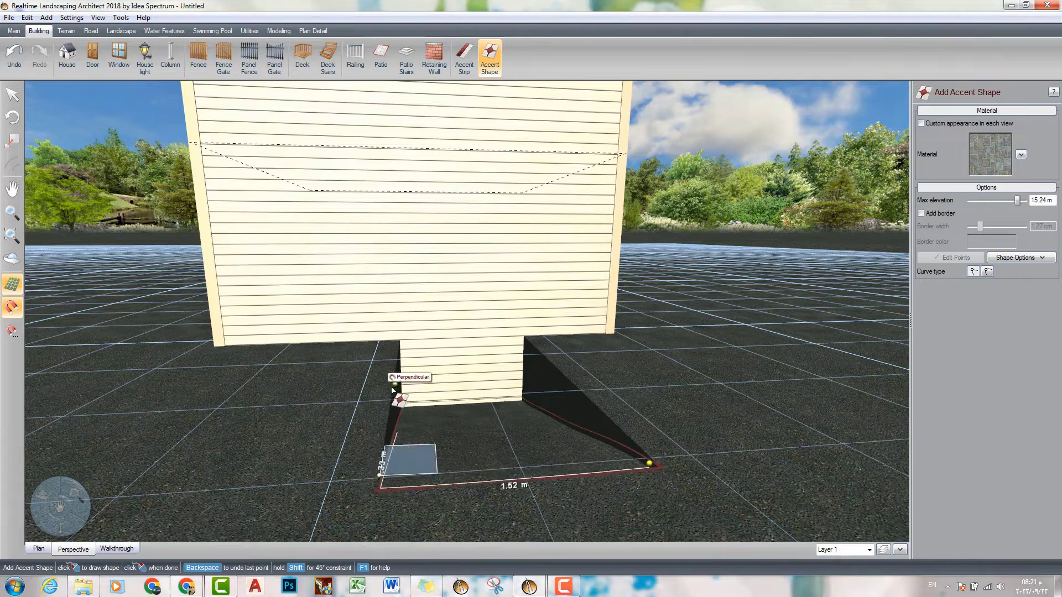
left_click(396, 391)
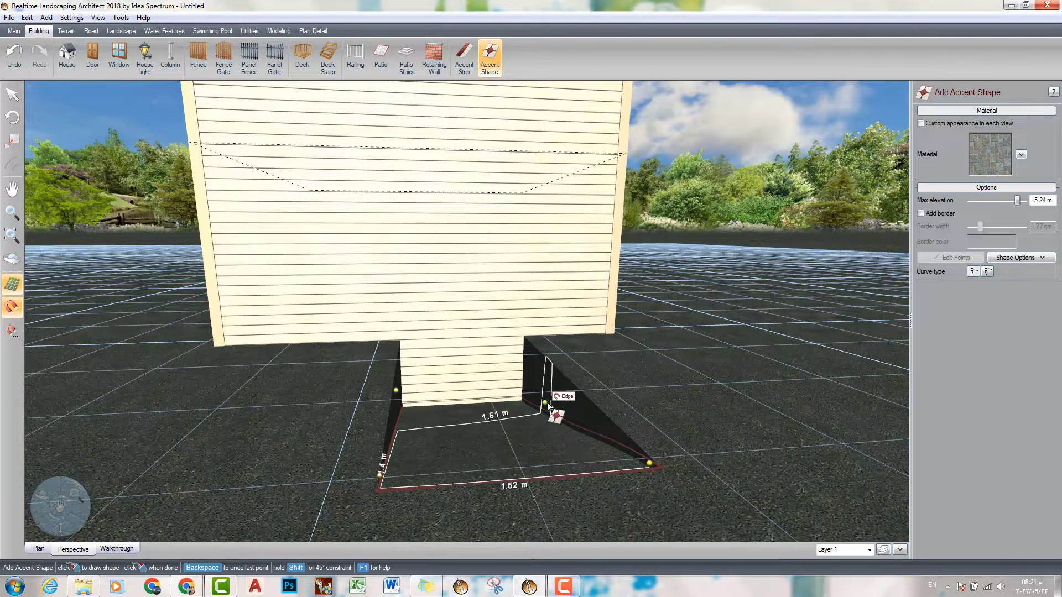
double_click(550, 406)
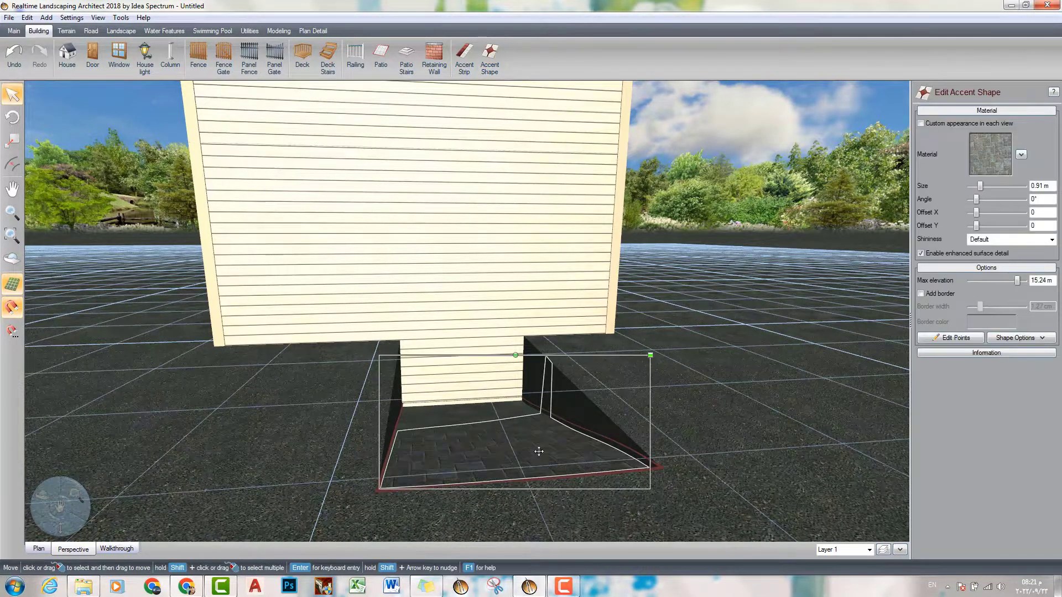
Step: Replace the accent shape's outline with the saved custom shape "Garage Shape Slope 2"
left_click(1003, 340)
left_click(1012, 352)
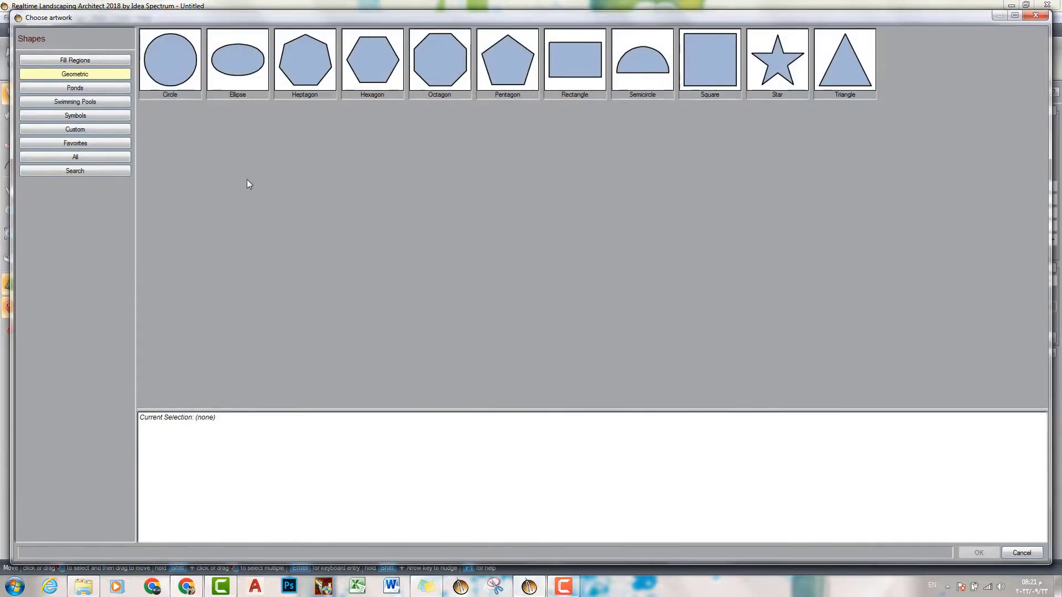
left_click(95, 130)
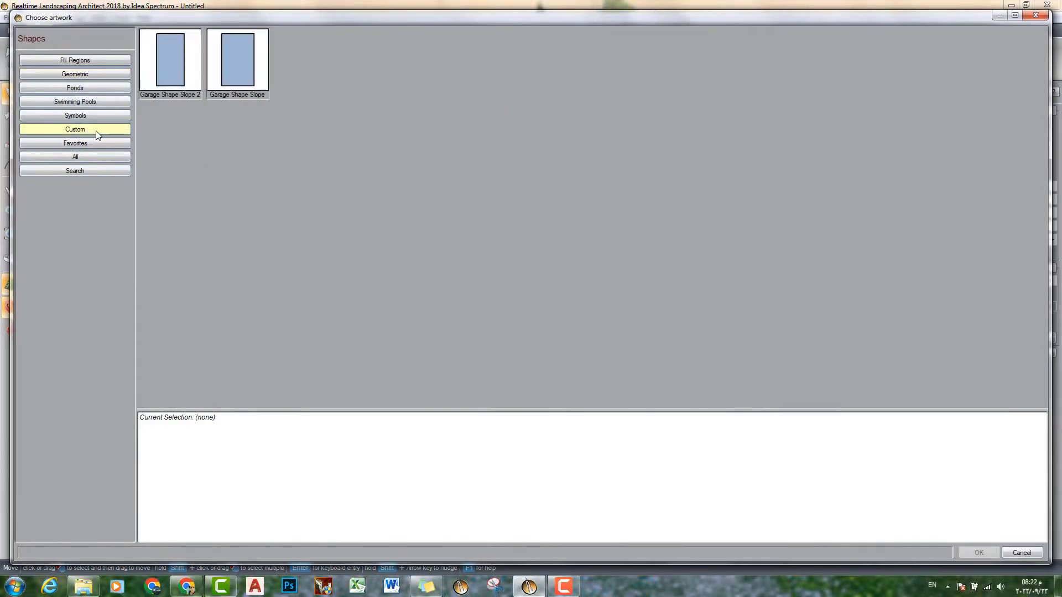
left_click(178, 80)
left_click(977, 552)
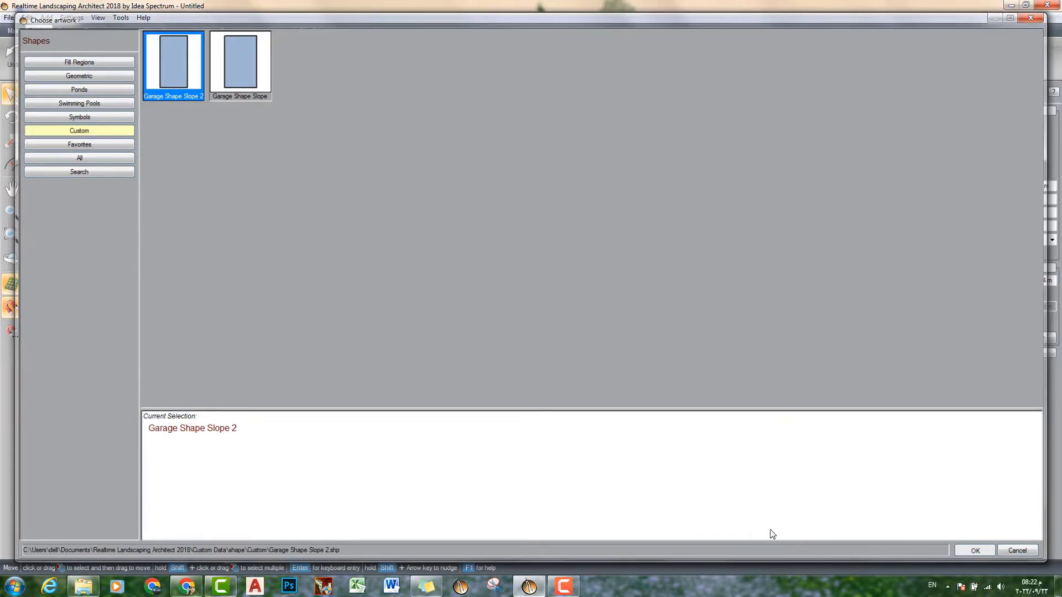
Step: Move the accent shape so that it fits over the ramp floor and meets the house wall
middle_click_drag(531, 484, 552, 512)
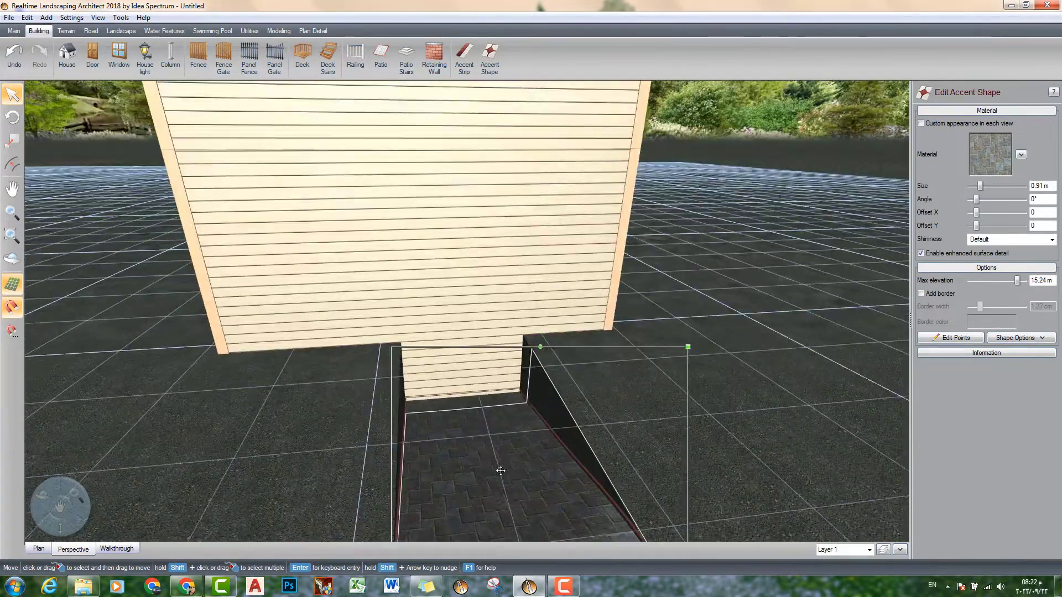
left_click_drag(500, 470, 522, 502)
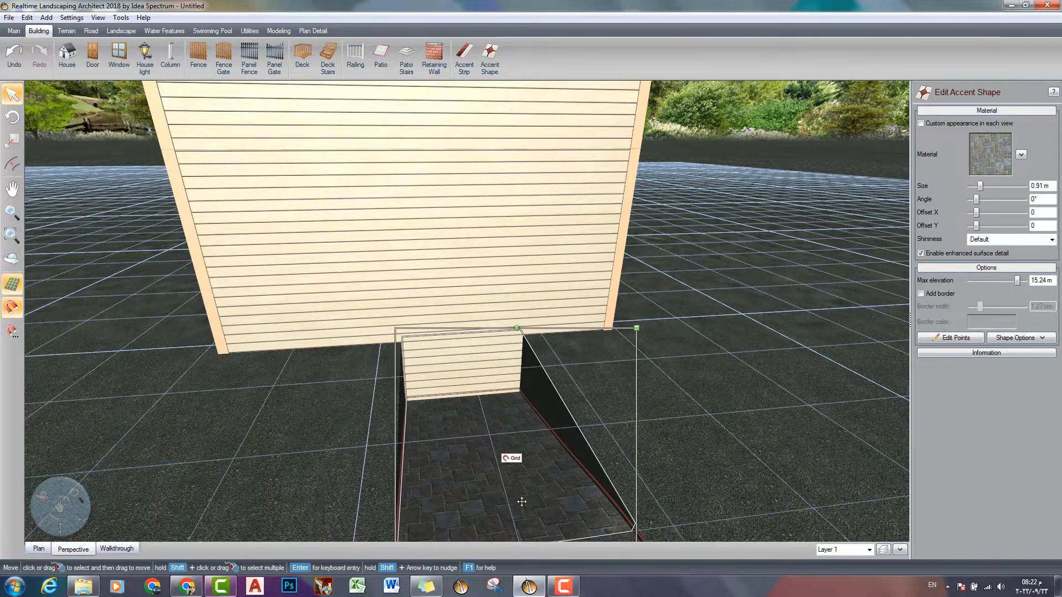
middle_click_drag(521, 502, 512, 452)
left_click_drag(491, 454, 498, 470)
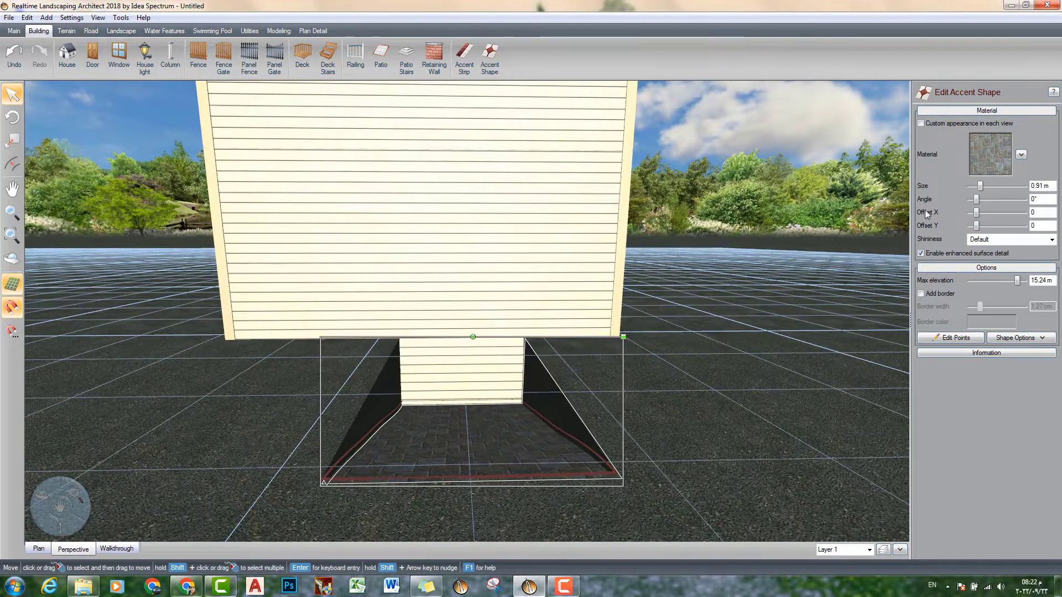
Step: Change the accent shape's material to the Patio category's Paver82
right_click(984, 152)
left_click(998, 146)
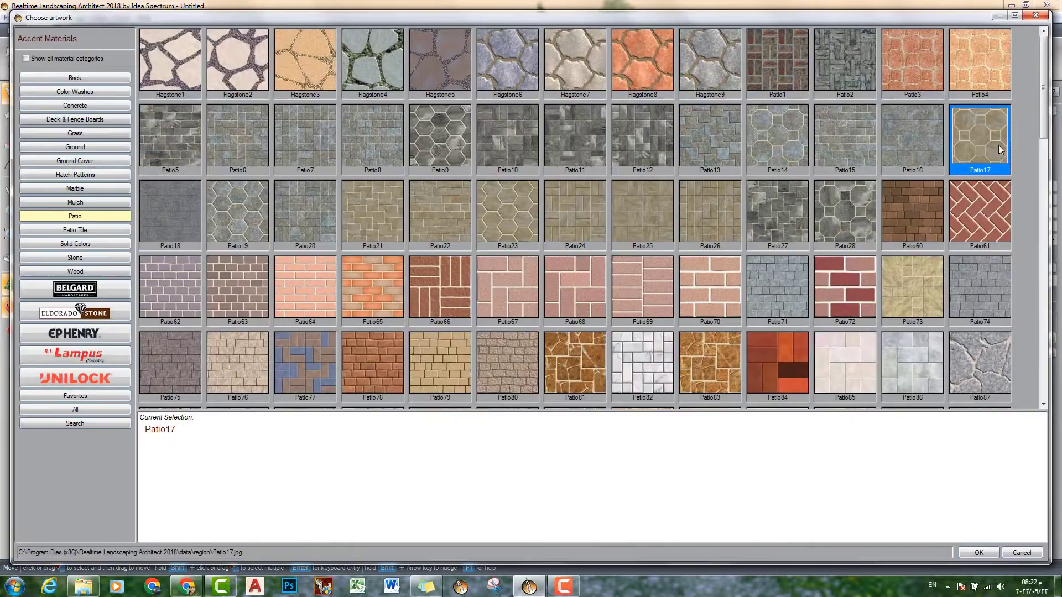
scroll(768, 128, "down", 15)
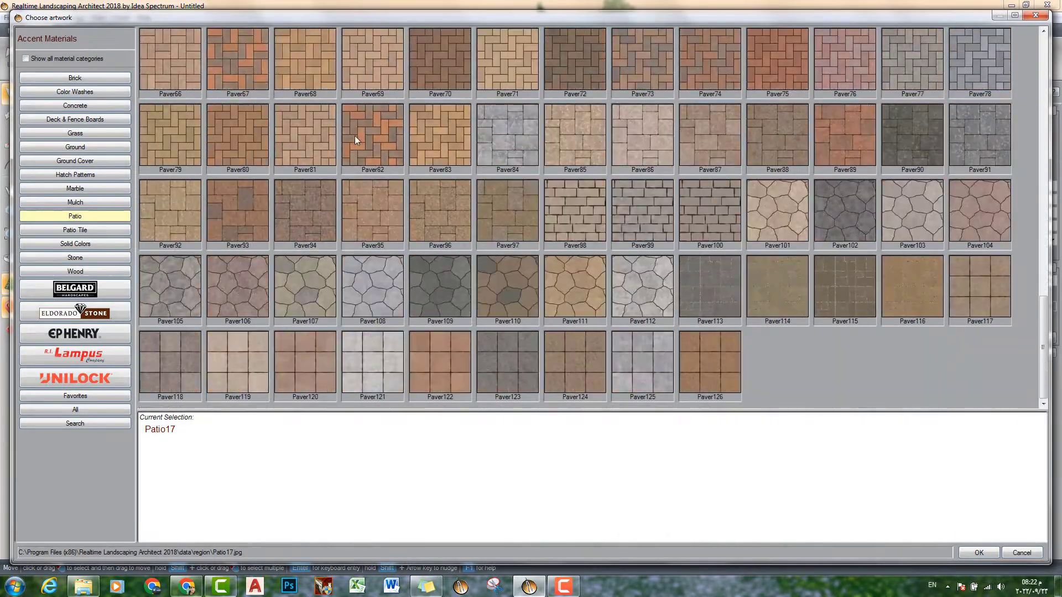
double_click(355, 140)
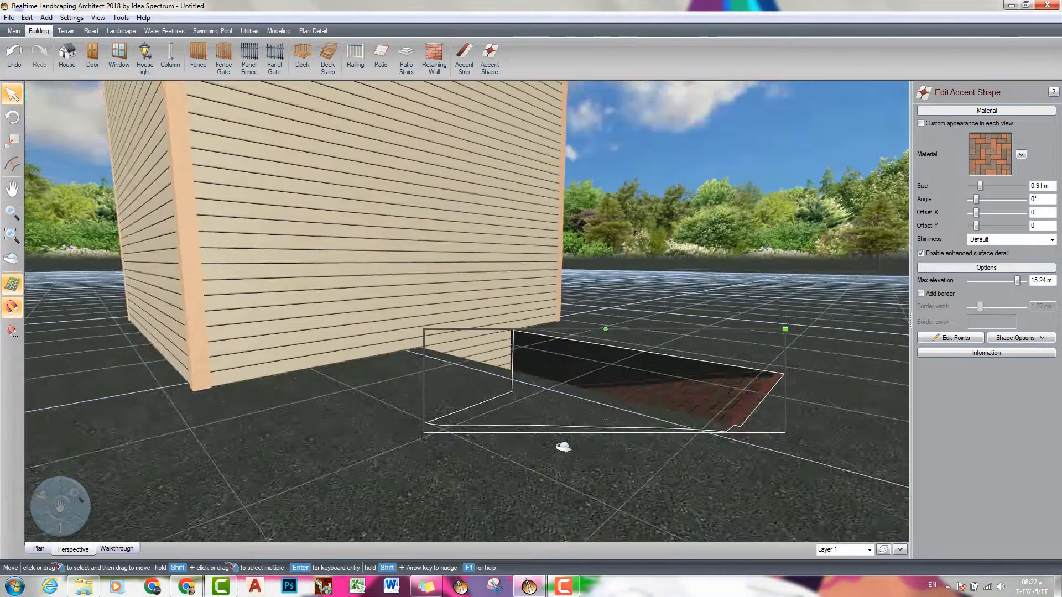
middle_click_drag(564, 448, 479, 453)
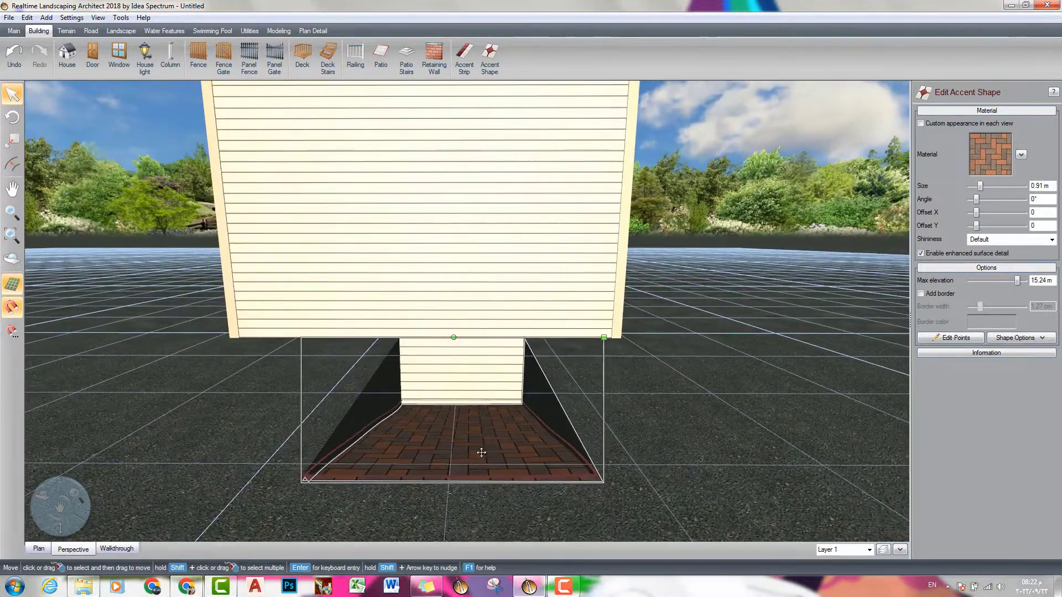
Step: Draw a straight retaining wall along the ramp's right edge, from its outer corner to the house wall
left_click(434, 55)
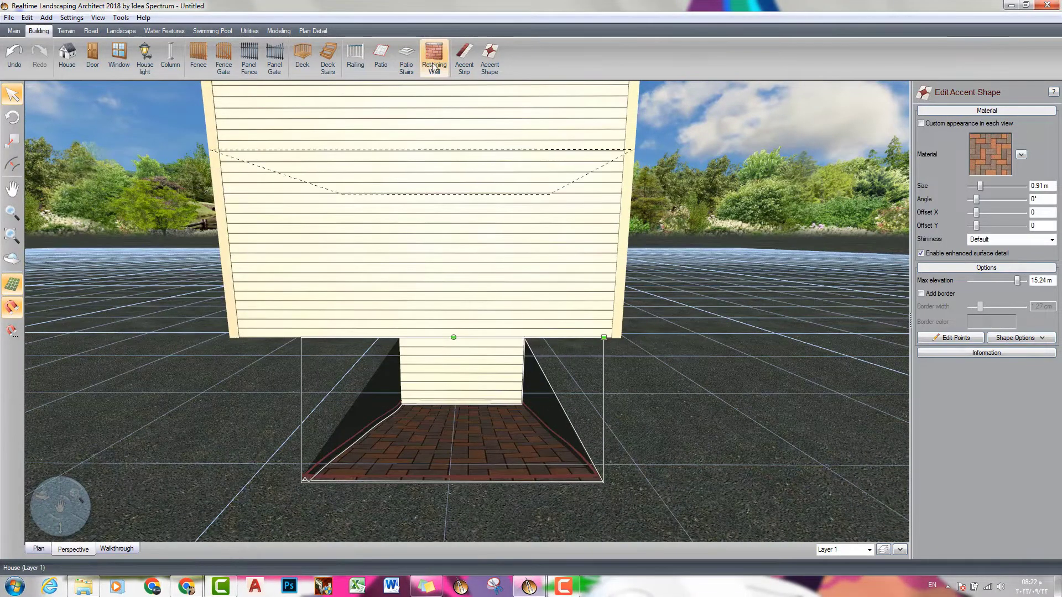
left_click(603, 481)
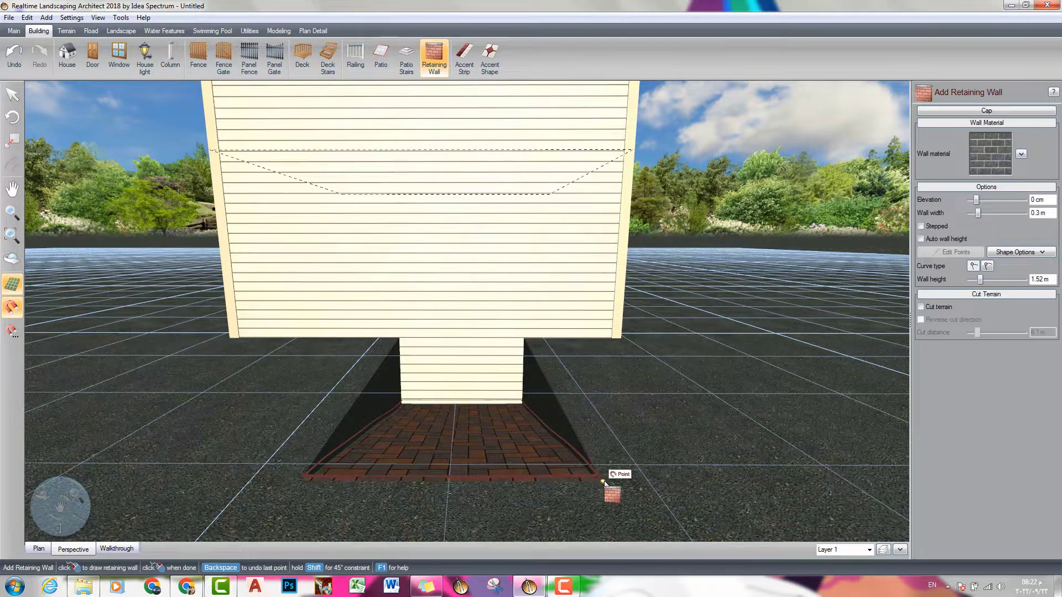
double_click(525, 338)
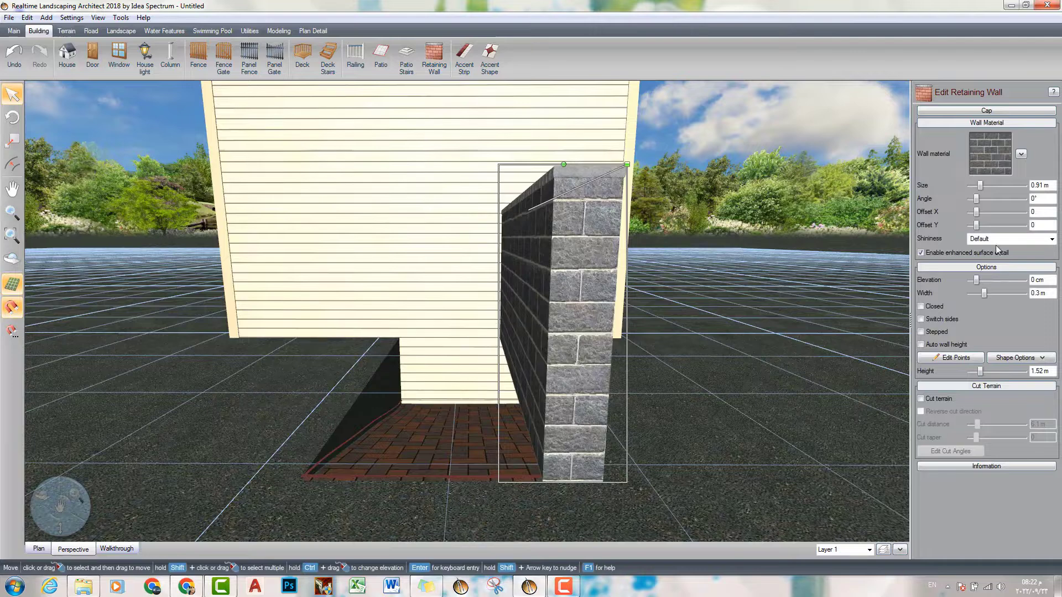
Step: Lower the retaining wall's elevation to -1.37 m
left_click(971, 281)
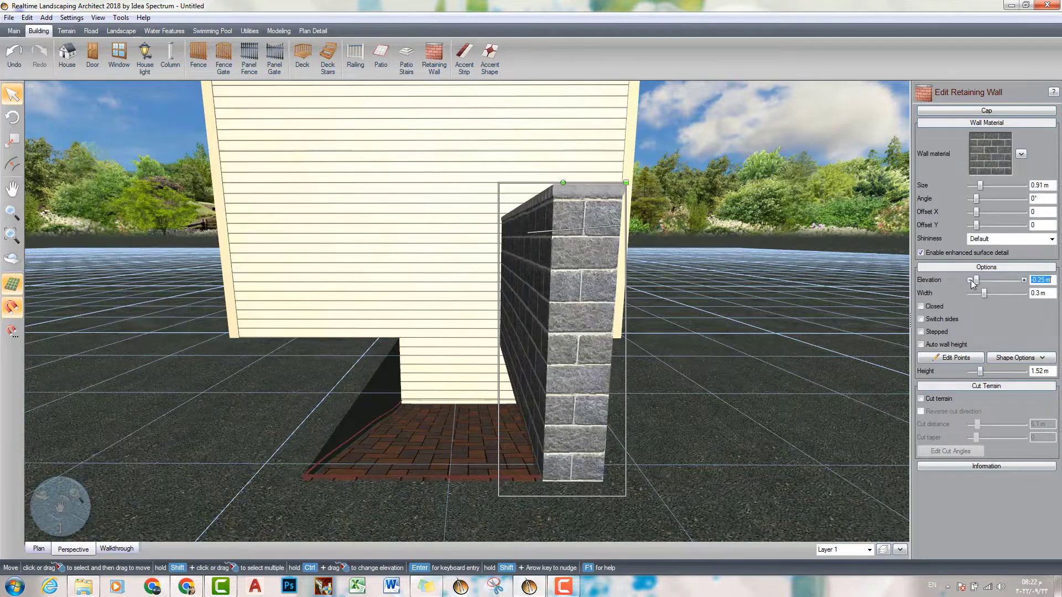
left_click(970, 280)
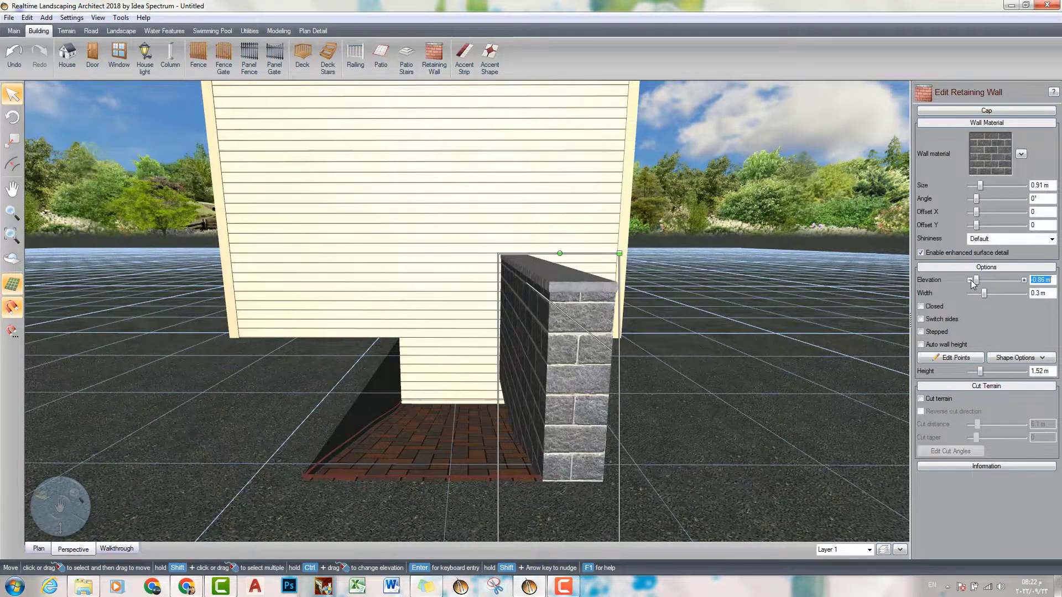
left_click(971, 280)
left_click(971, 281)
left_click(971, 281)
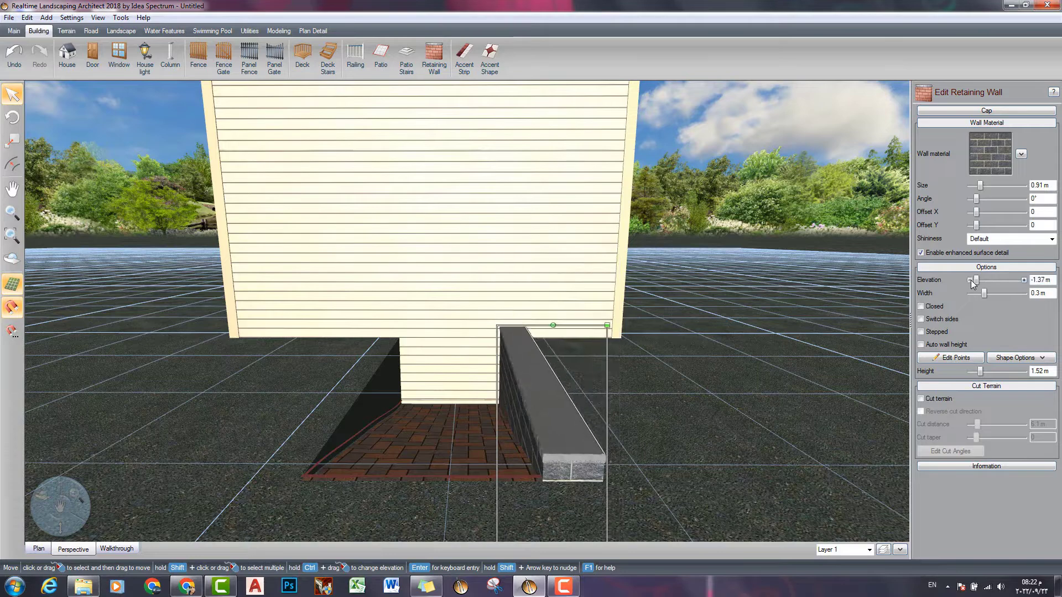
left_click(970, 281)
left_click(1024, 281)
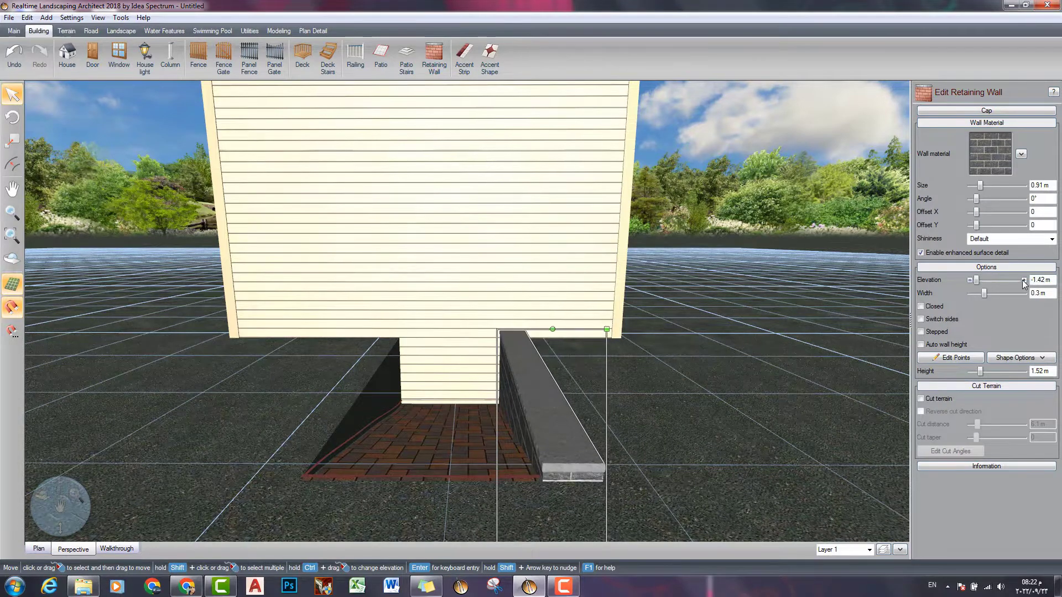
Step: Give the retaining wall the Brick20 material, a width of 0.15 m and an elevation of -1.4 m
left_click(993, 169)
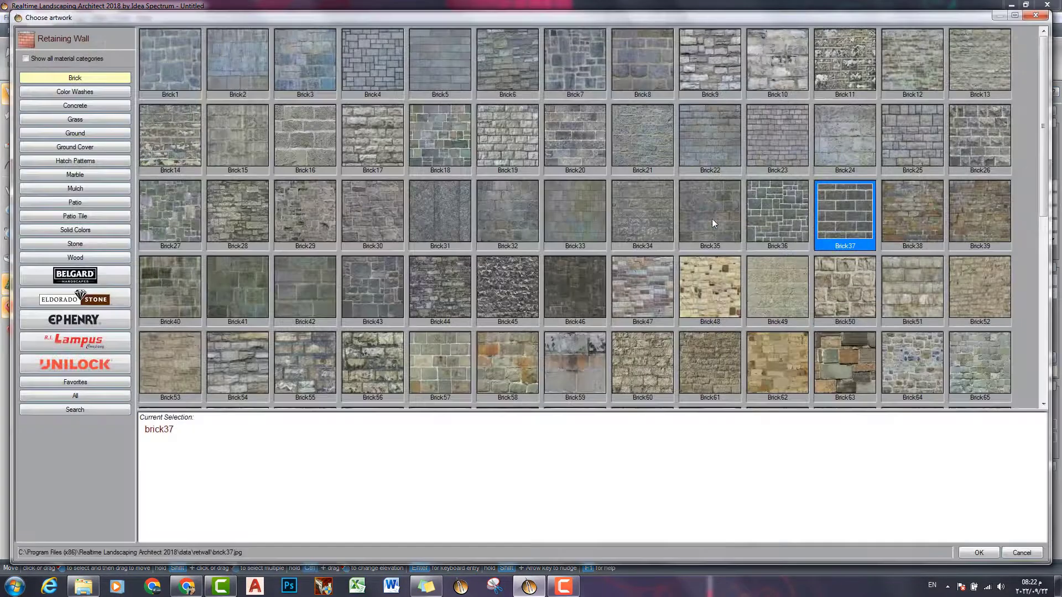
double_click(554, 138)
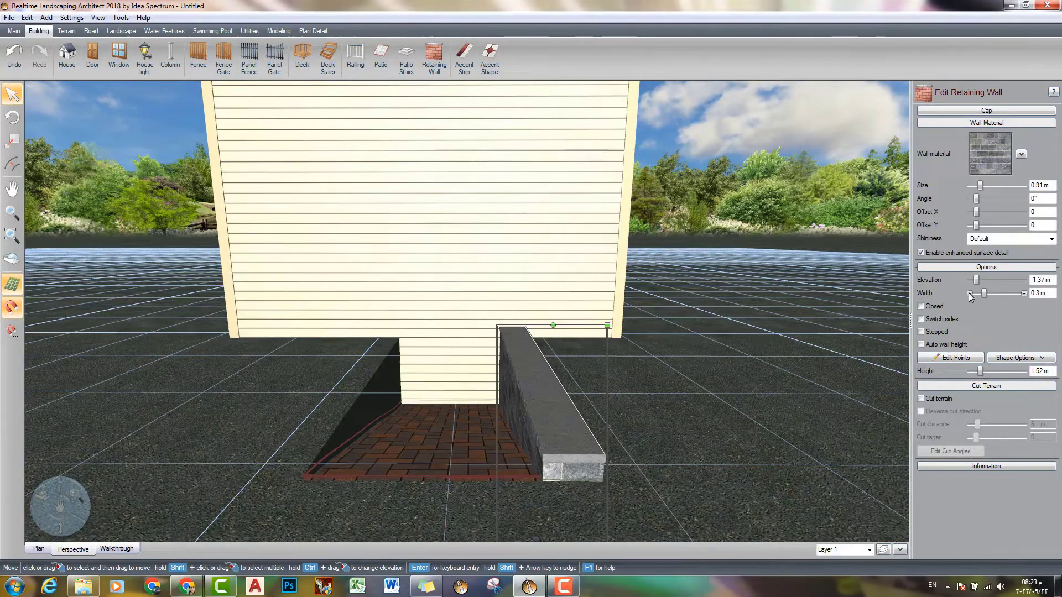
left_click(971, 293)
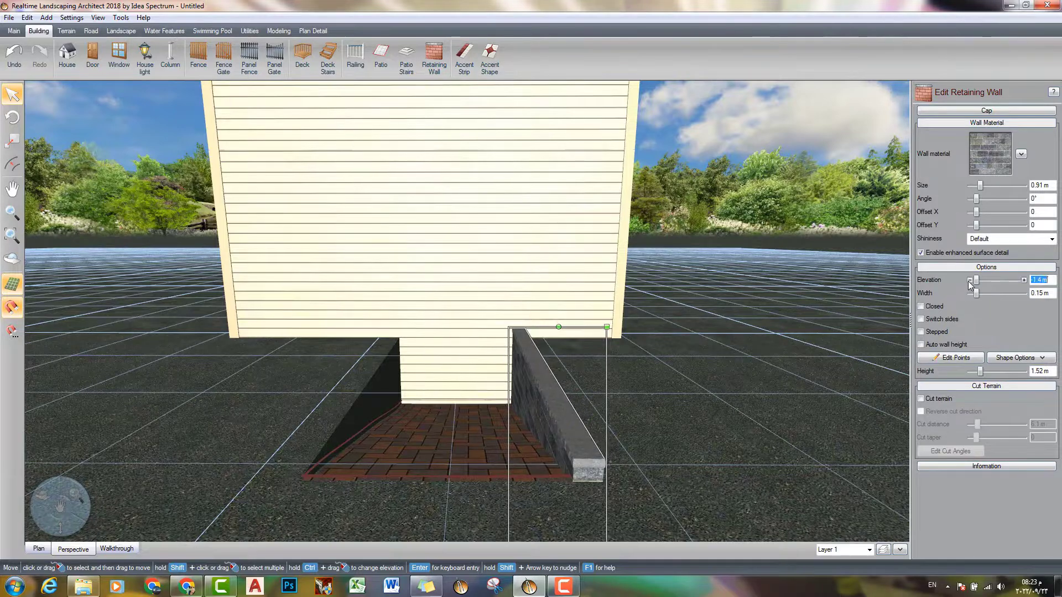
Step: Copy the retaining wall and paste a duplicate of it into the scene
left_click(566, 417)
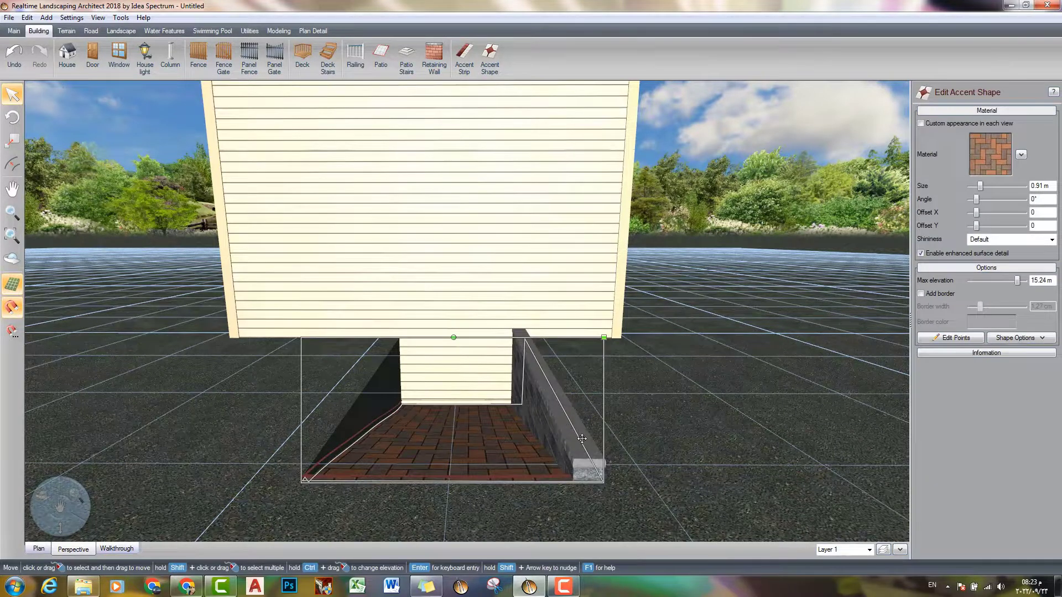
left_click(582, 439)
right_click(567, 437)
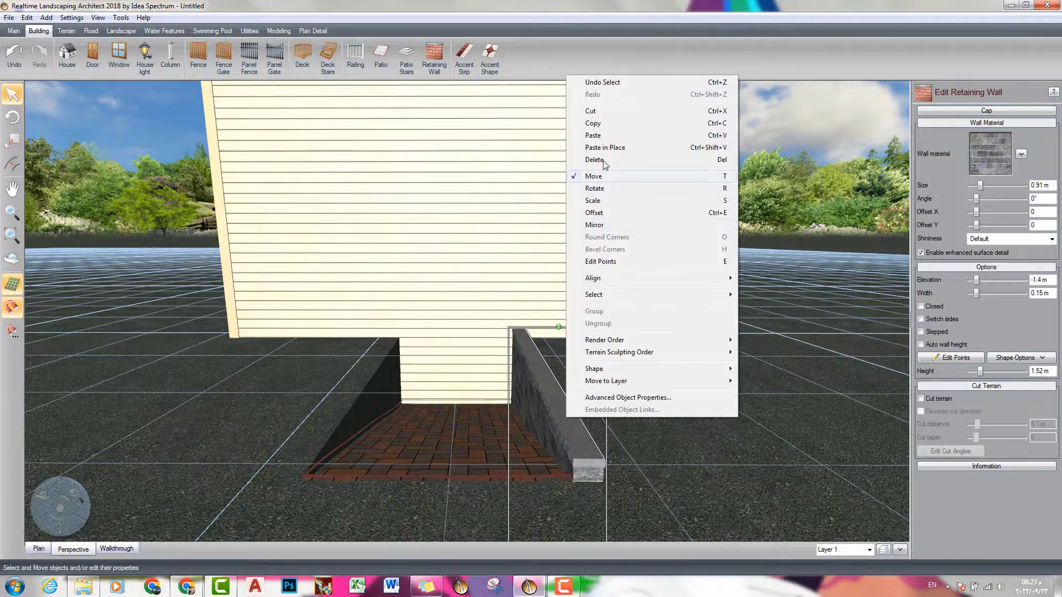
left_click(595, 124)
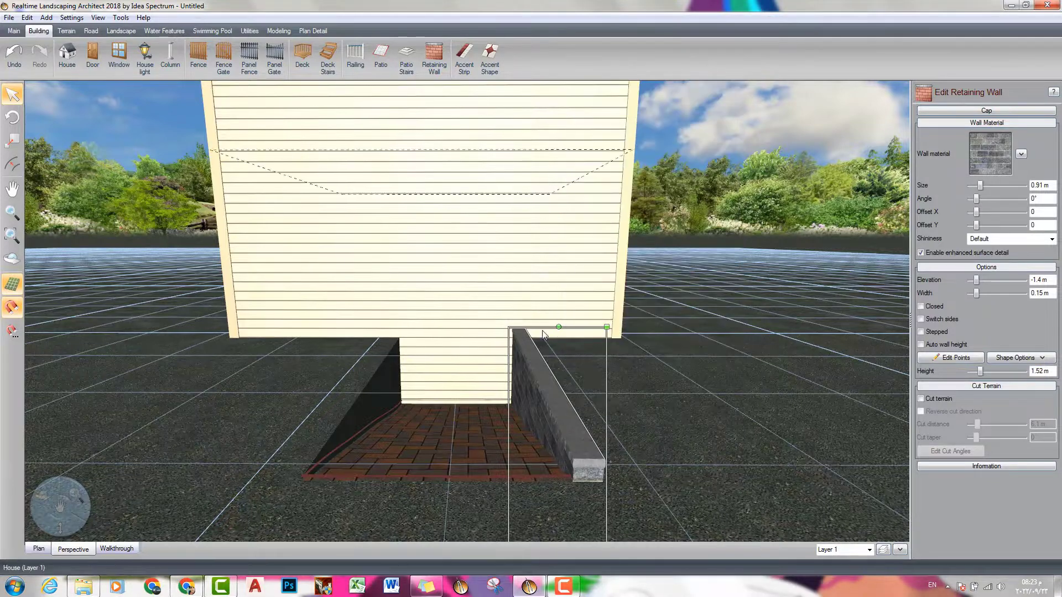
right_click(314, 478)
left_click(340, 191)
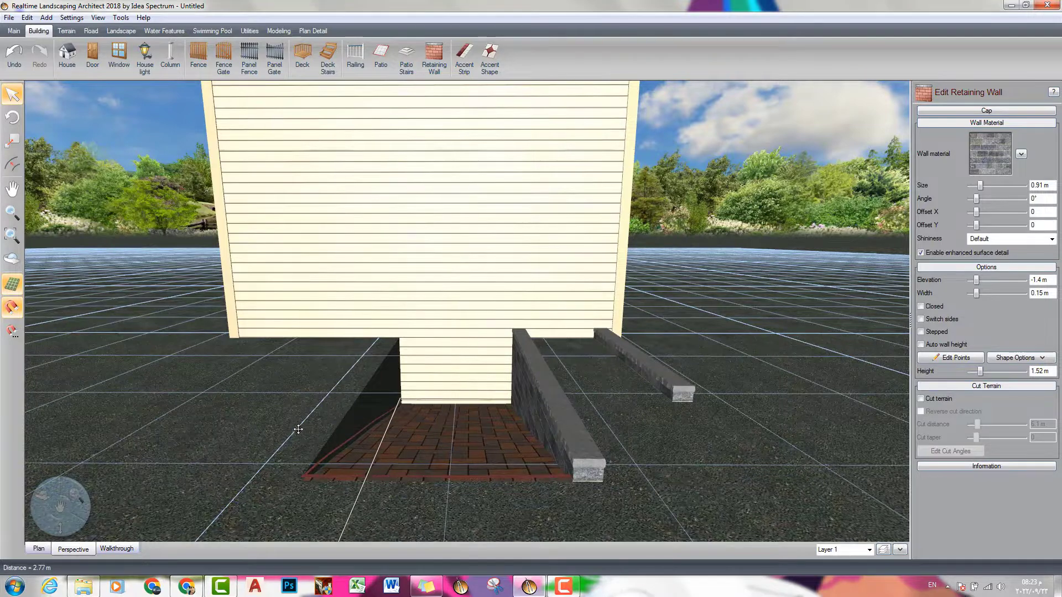
Step: Move the duplicate wall along the ramp's left edge, with its sides switched and its material's X offset at 3
left_click(318, 432)
left_click_drag(318, 435, 354, 410)
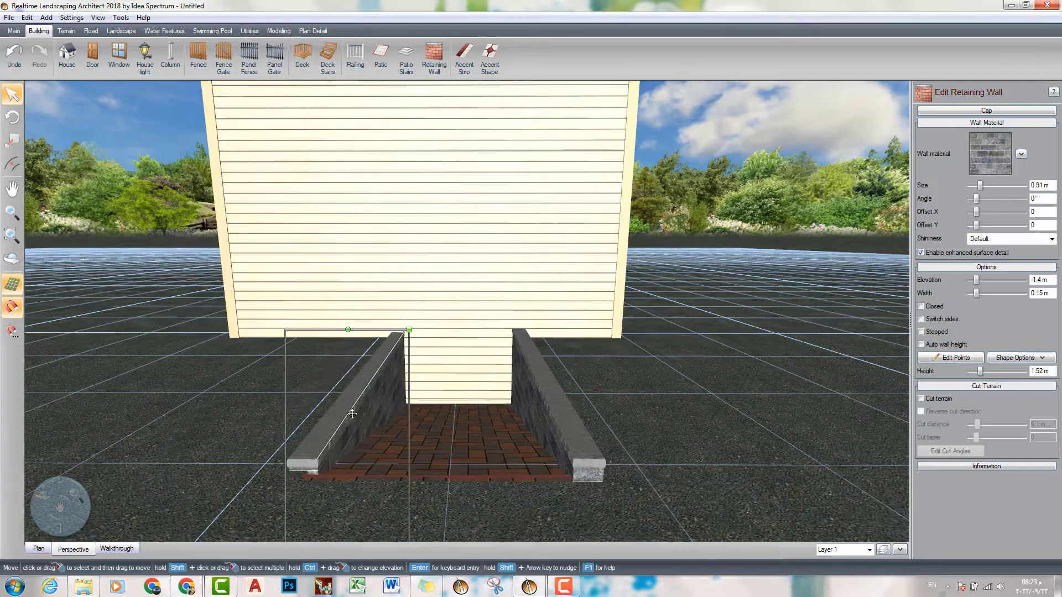
right_click_drag(348, 431, 422, 465)
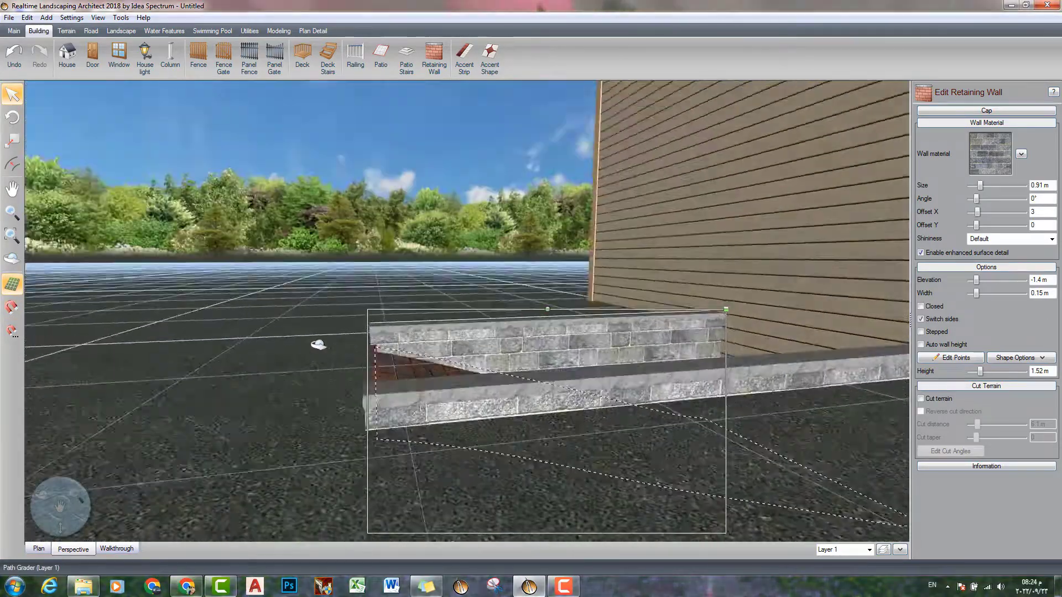
right_click_drag(319, 345, 499, 393)
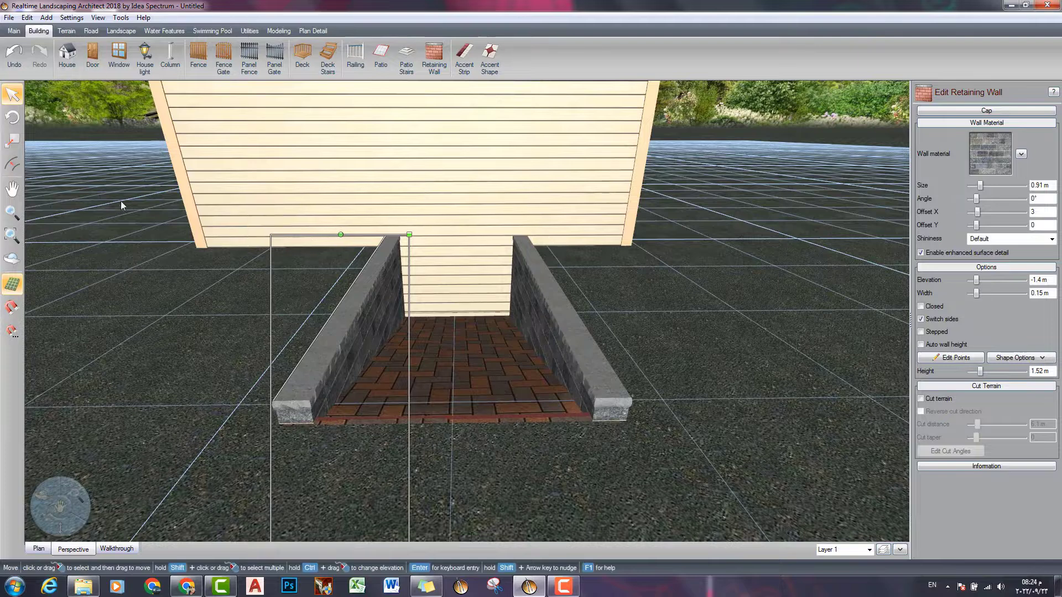
Step: Add a Sports Car2 vehicle as a road accessory on the open ground beside the garage ramp
left_click(90, 30)
left_click(227, 56)
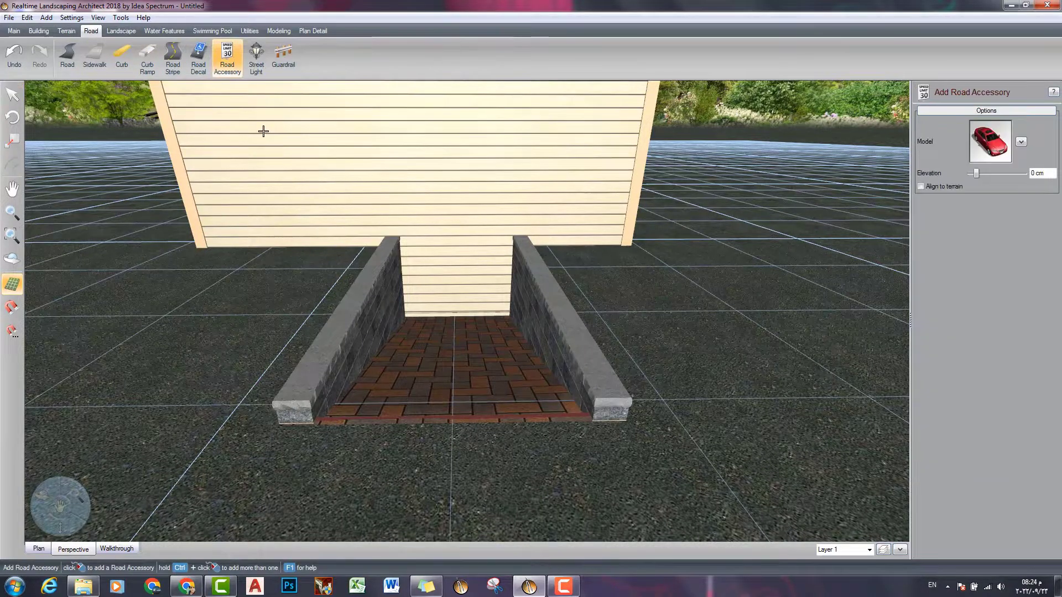
left_click(990, 141)
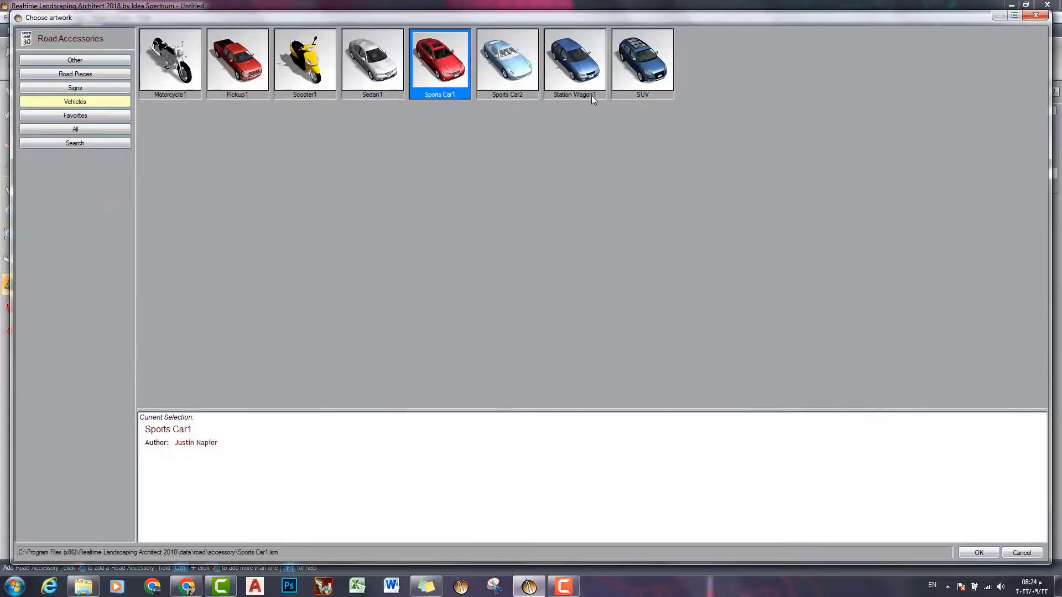
double_click(508, 59)
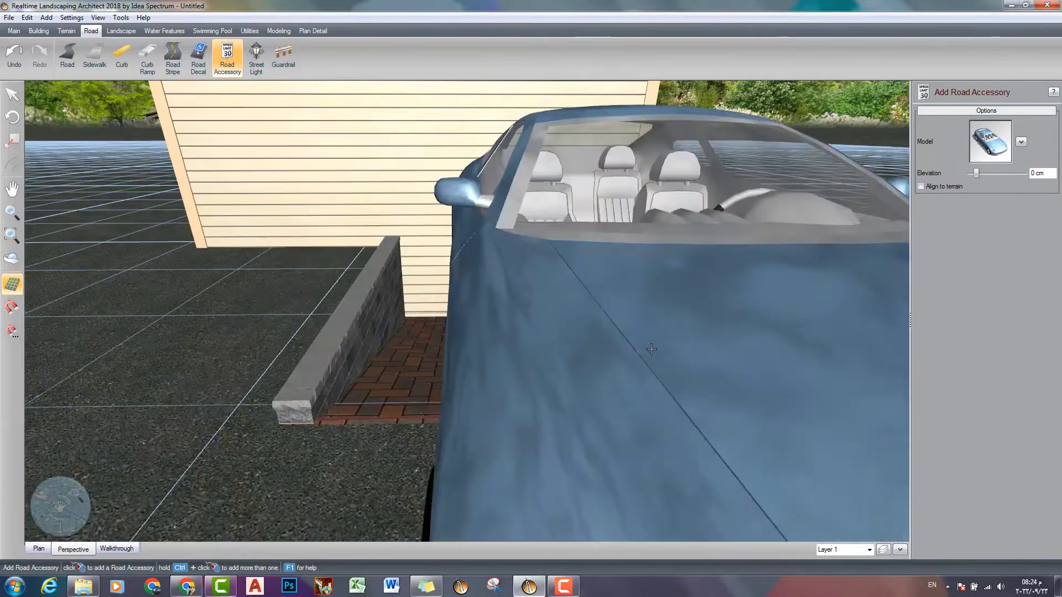
scroll(768, 333, "down", 3)
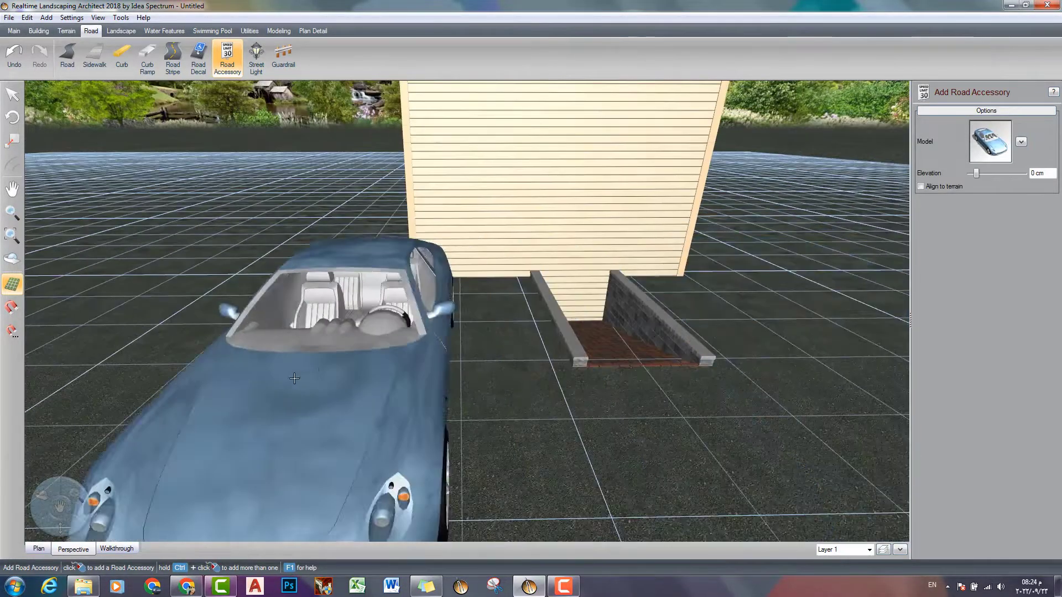
left_click(232, 338)
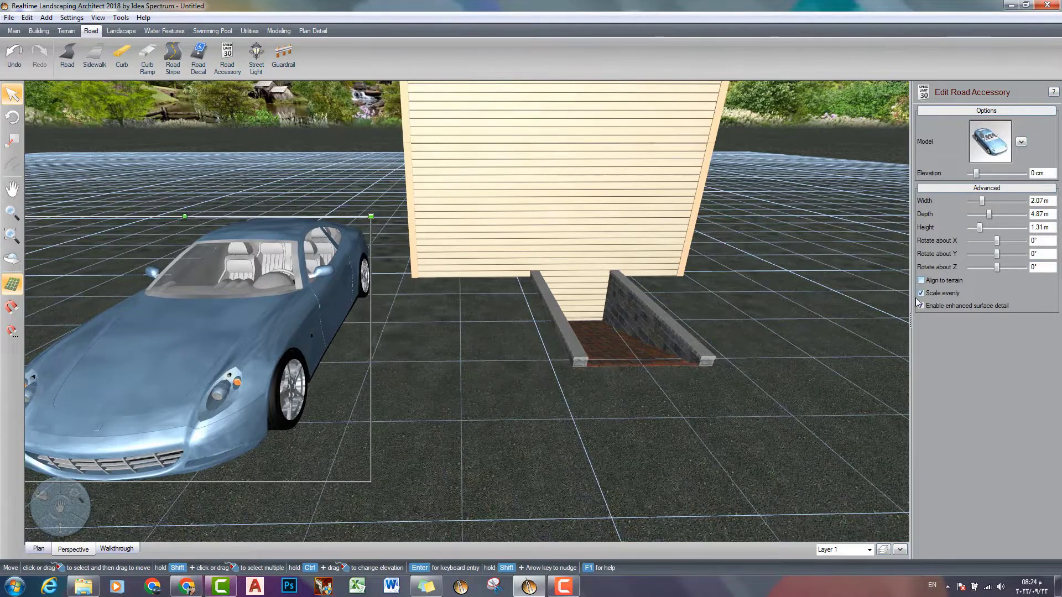
Step: Scale the car down evenly to 0.72 m wide and 1.7 m deep at the mouth of the ramp
left_click_drag(371, 217, 675, 347)
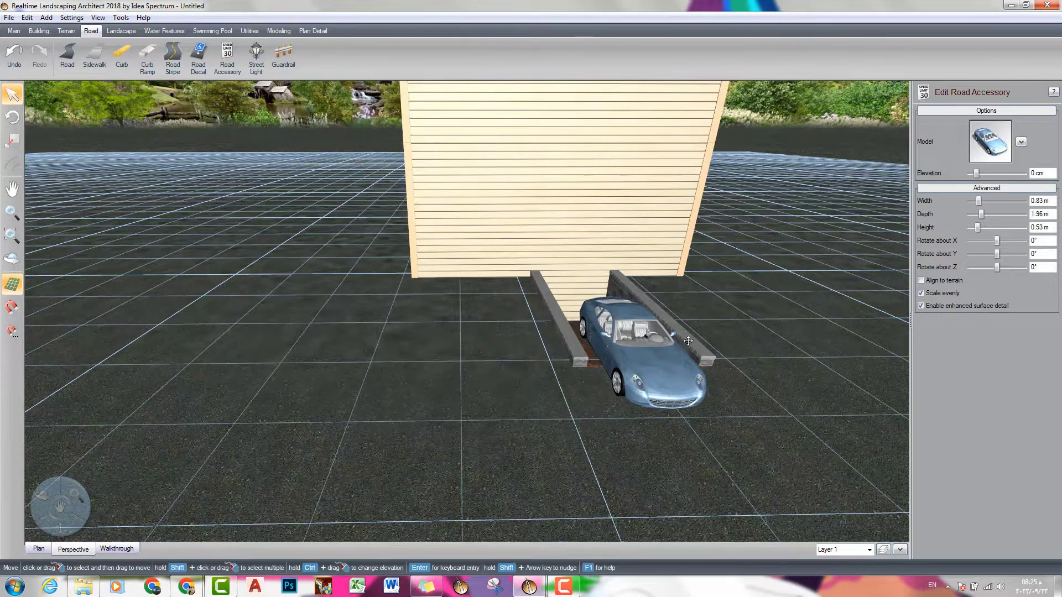
left_click(688, 341)
left_click_drag(696, 312, 691, 315)
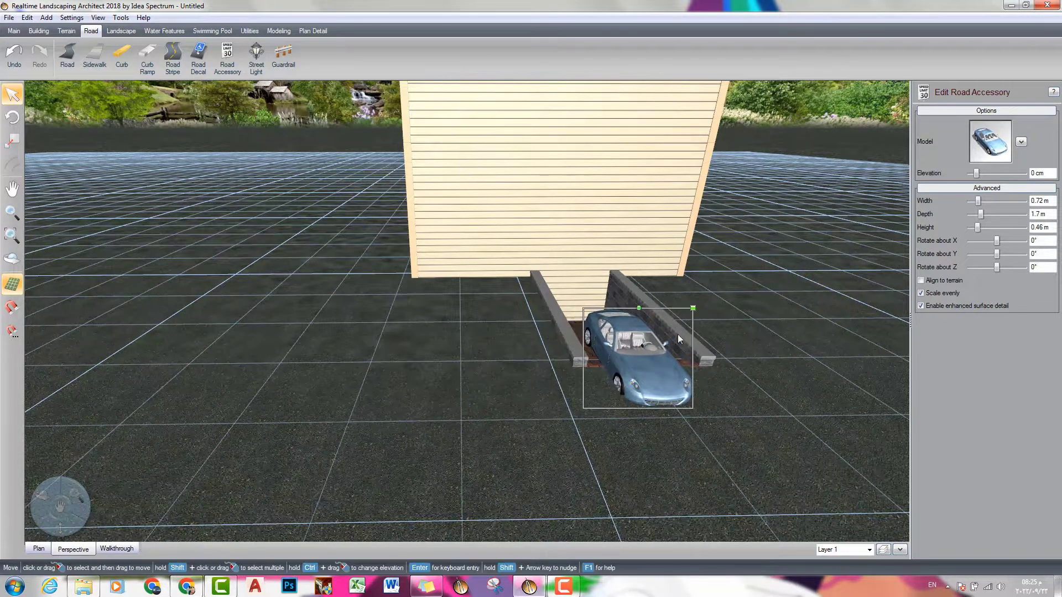
Step: Align the car to the terrain and position it on the paved ramp between the retaining walls
left_click(921, 281)
left_click_drag(653, 369, 634, 347)
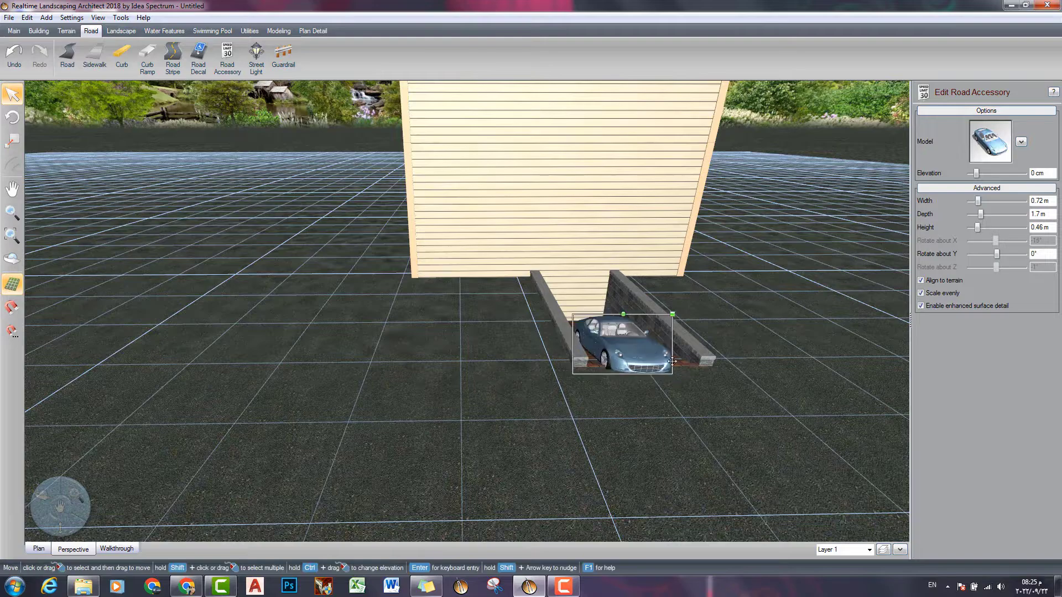
middle_click_drag(688, 349, 606, 417)
scroll(670, 416, "up", 5)
left_click_drag(605, 417, 682, 420)
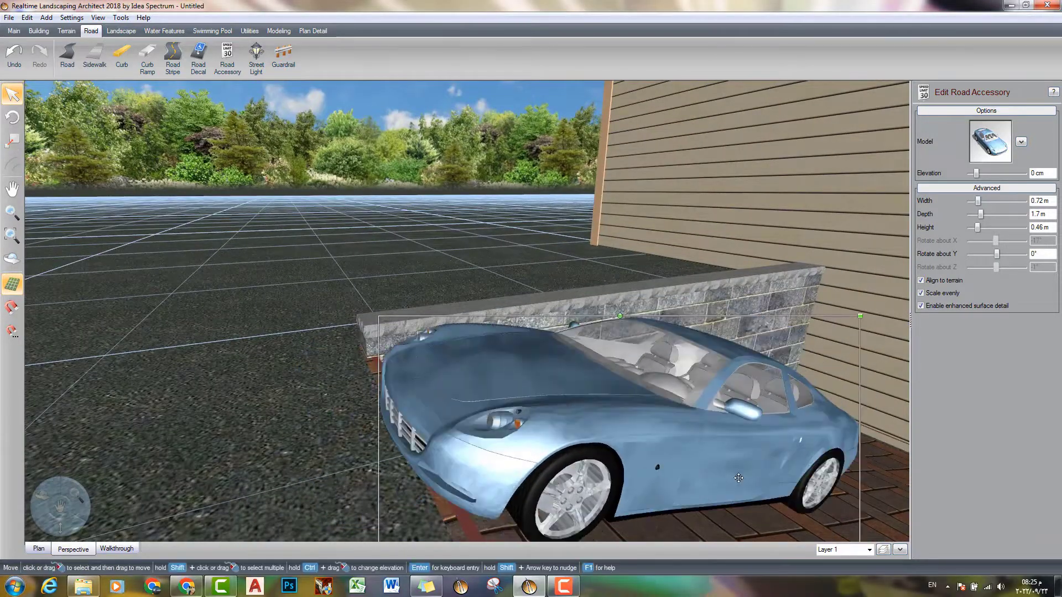
mouse_move(739, 479)
middle_mouse_down()
mouse_move(703, 427)
mouse_move(727, 468)
middle_mouse_up()
scroll(704, 428, "down", 6)
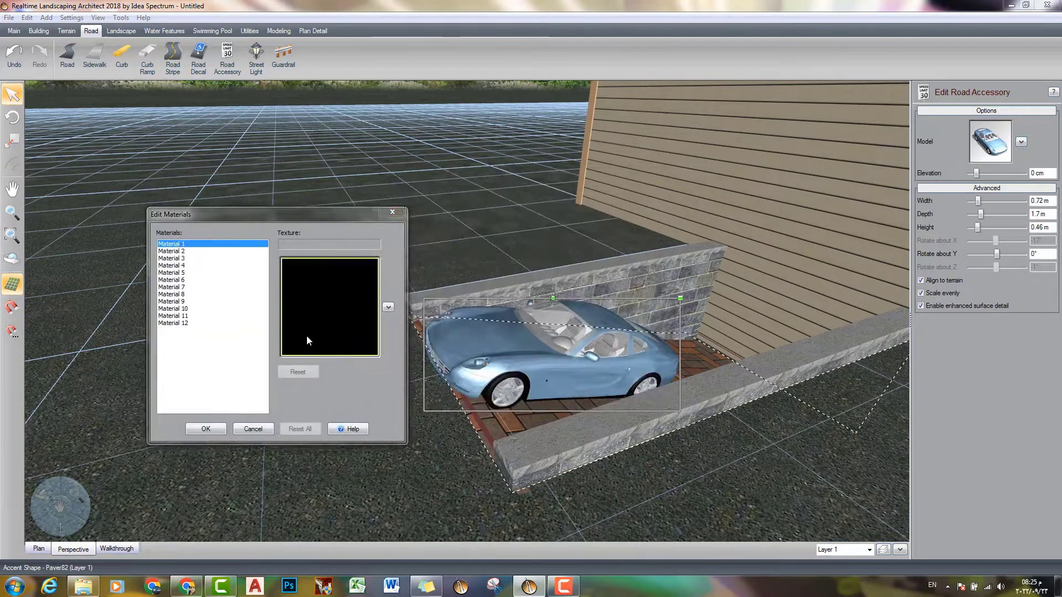
Step: Examine the colours of the car's Material 1 to Material 4 to identify the body paint
left_click(308, 340)
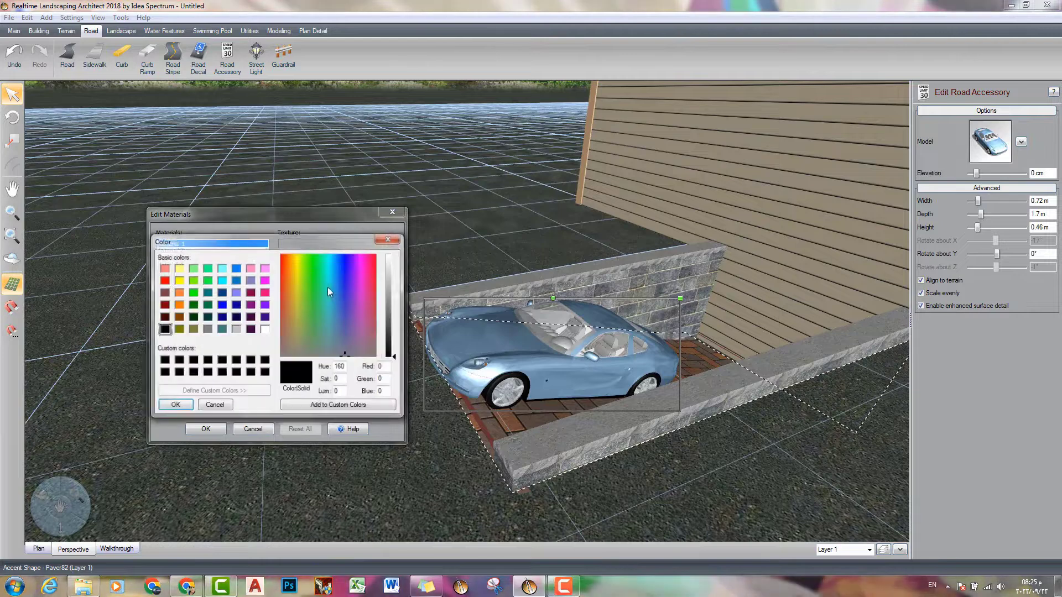
left_click(176, 409)
left_click(176, 251)
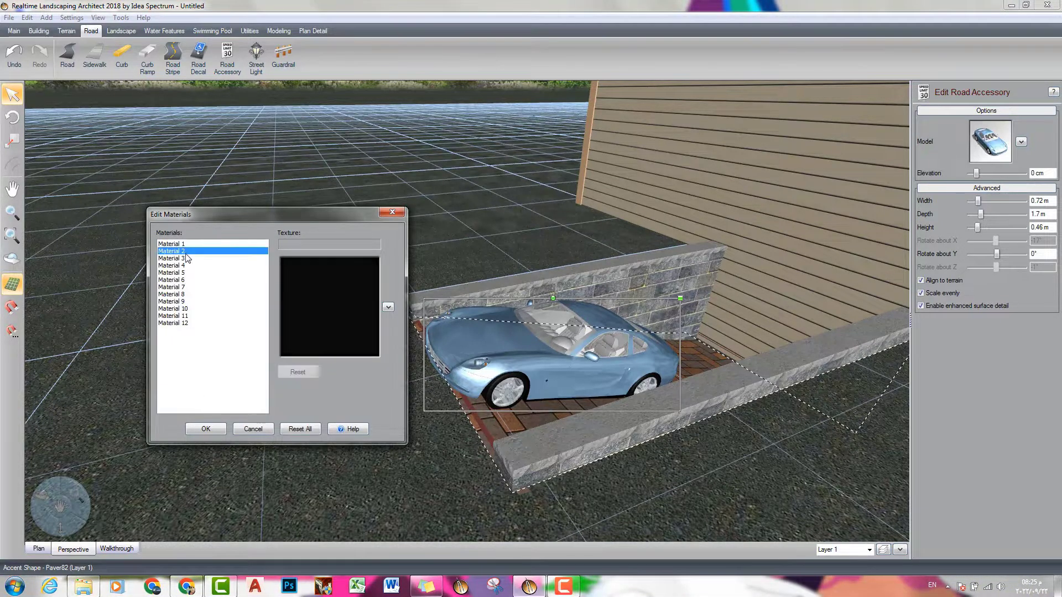
left_click(334, 306)
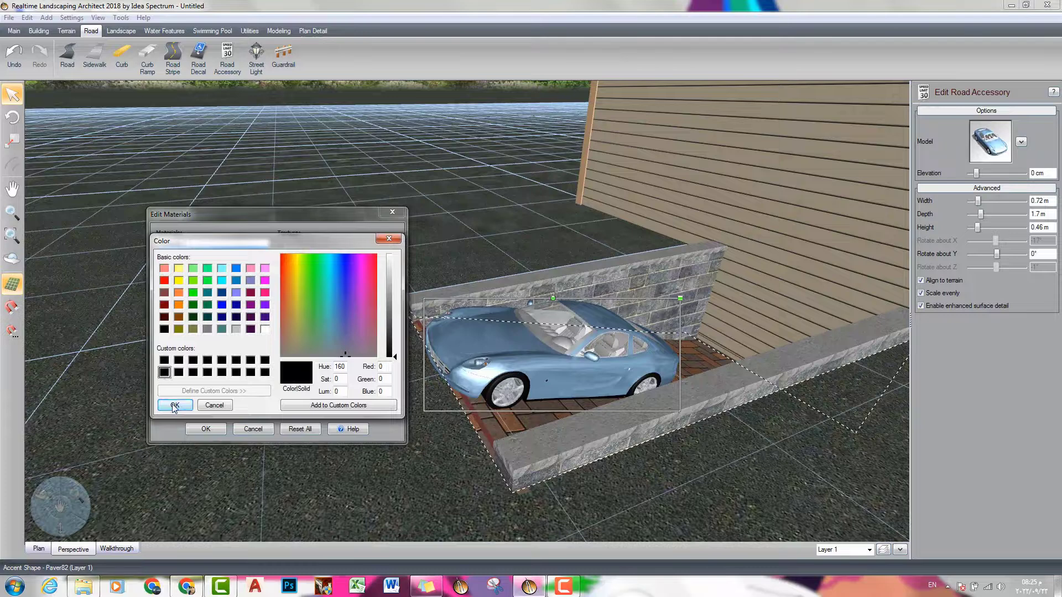
left_click(175, 408)
left_click(190, 258)
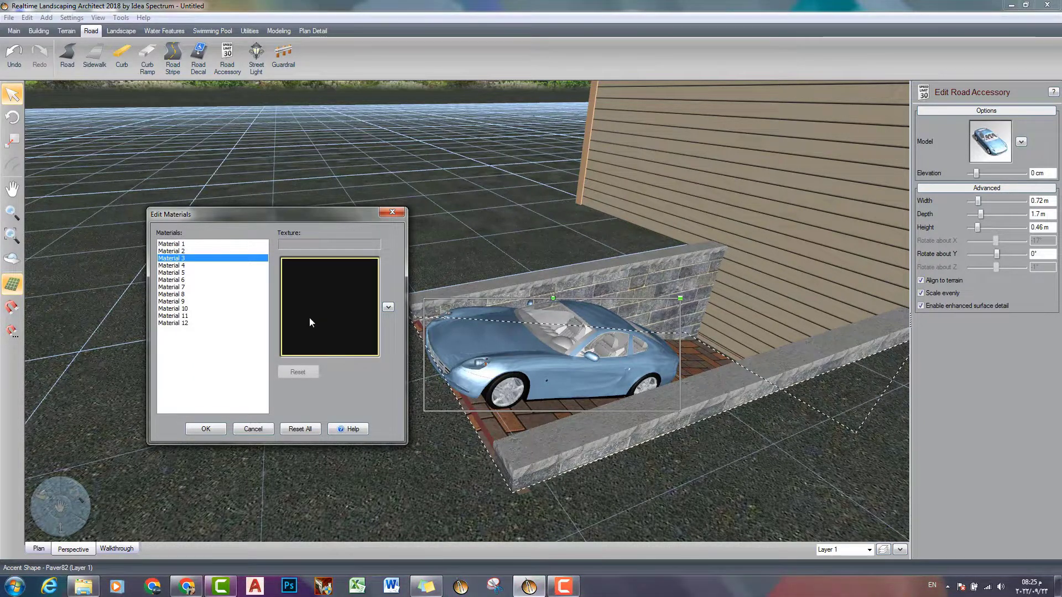
left_click(307, 334)
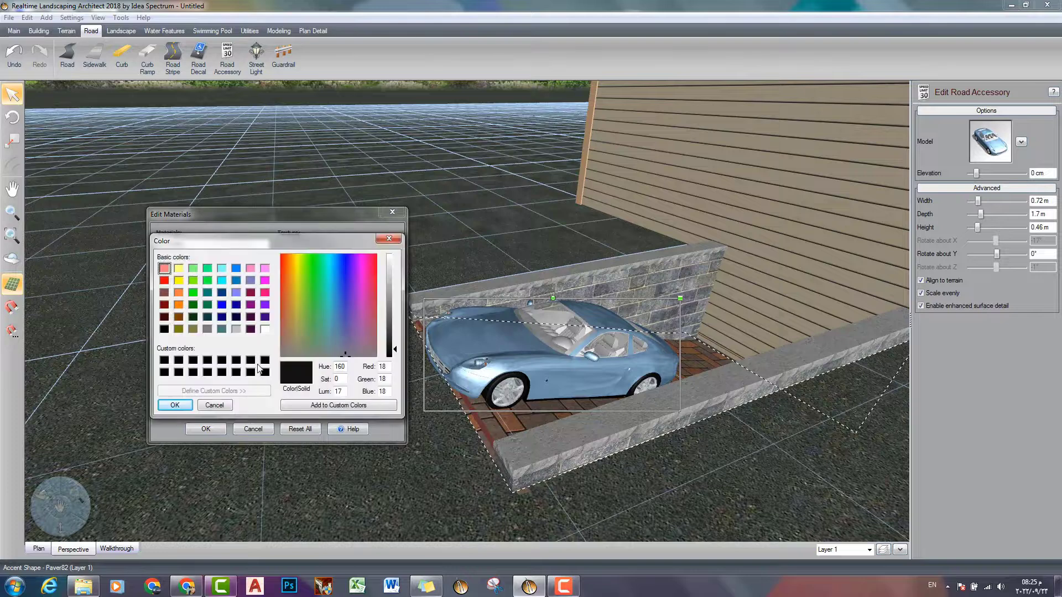
left_click(174, 406)
left_click(189, 266)
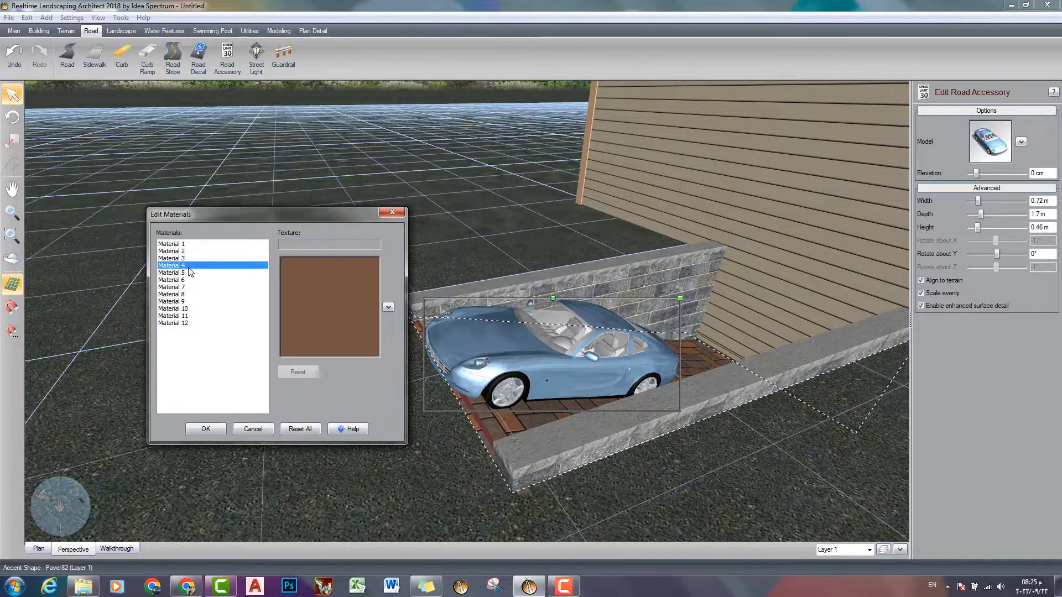
Step: Recolour the car's Material 5 to dark magenta (red 128, green 0, blue 64) and apply the material change
left_click(189, 274)
left_click(323, 284)
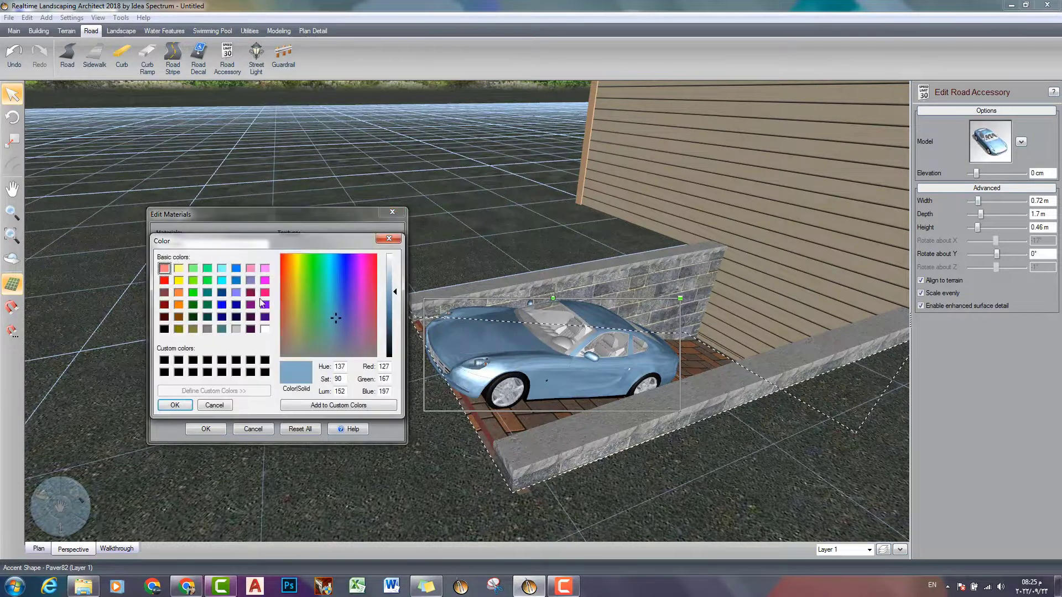
left_click(250, 293)
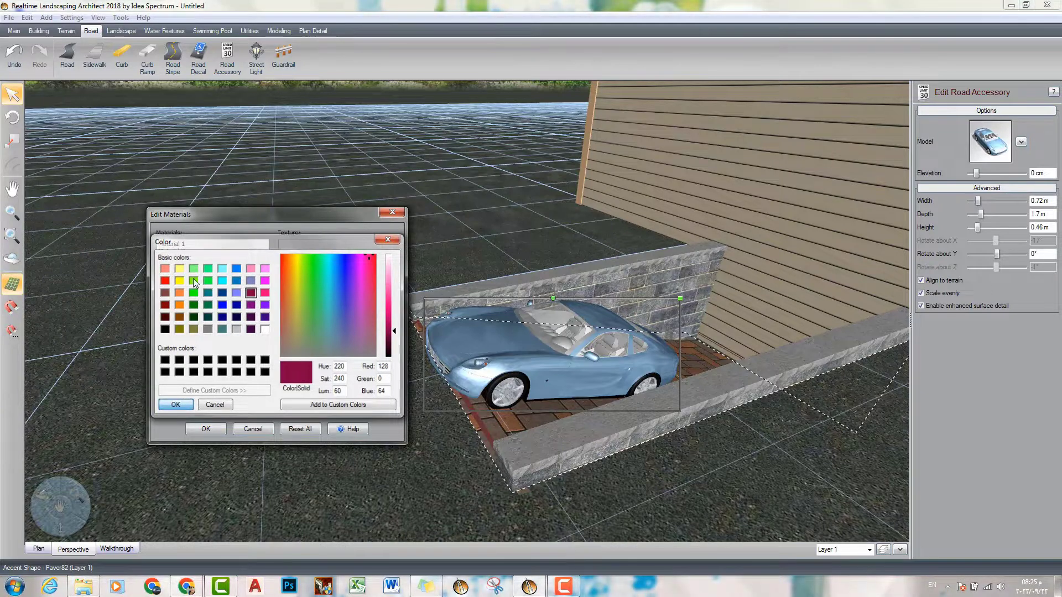
left_click(185, 406)
left_click(208, 428)
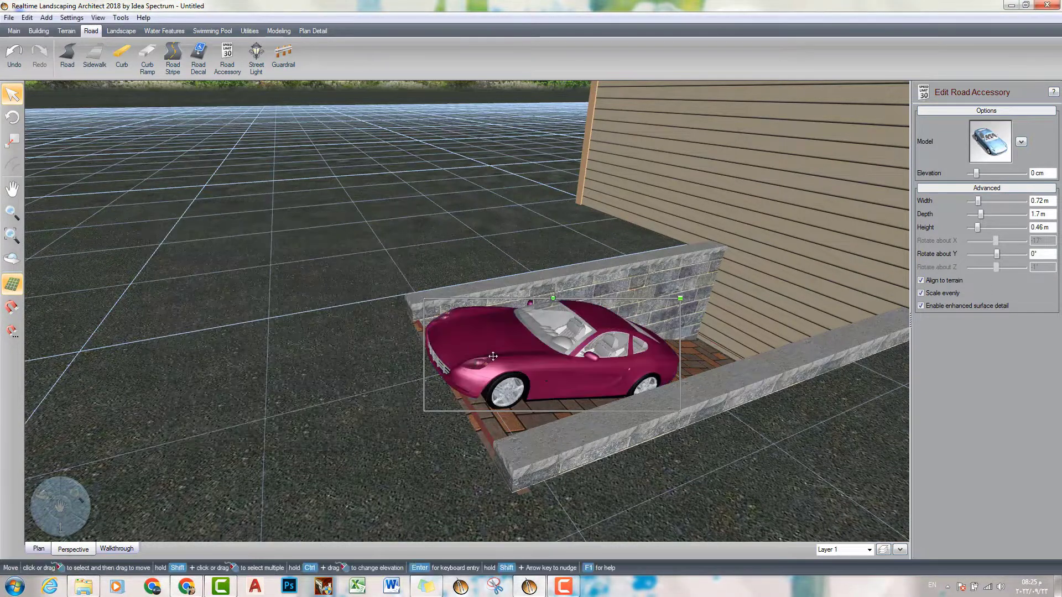
Step: Adjust the car's position on the paving so it stands between the two retaining walls
middle_click_drag(562, 398, 614, 404)
left_click_drag(584, 342, 610, 343)
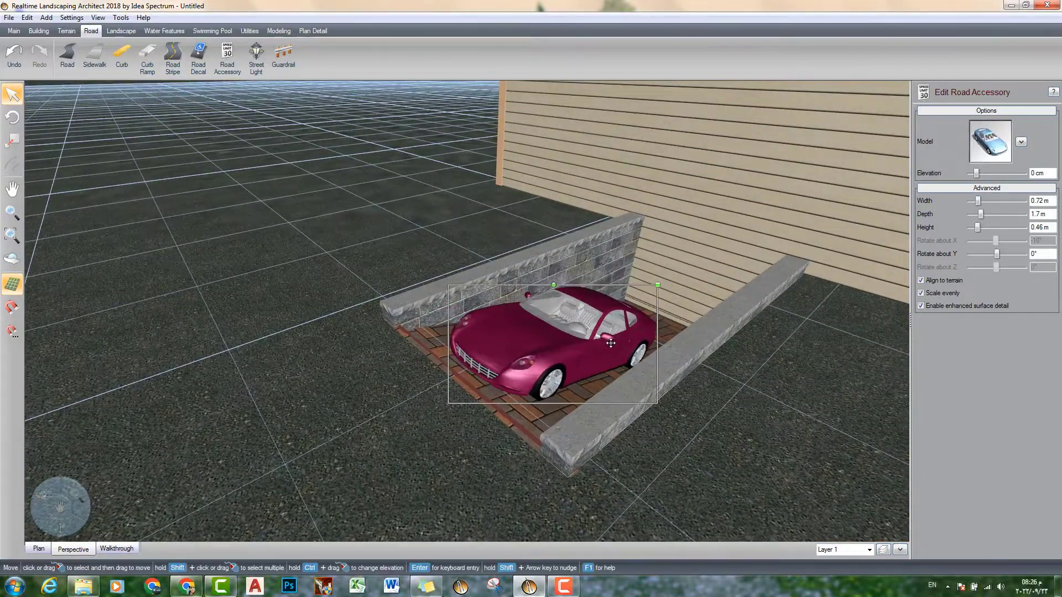
middle_click_drag(698, 412, 884, 428)
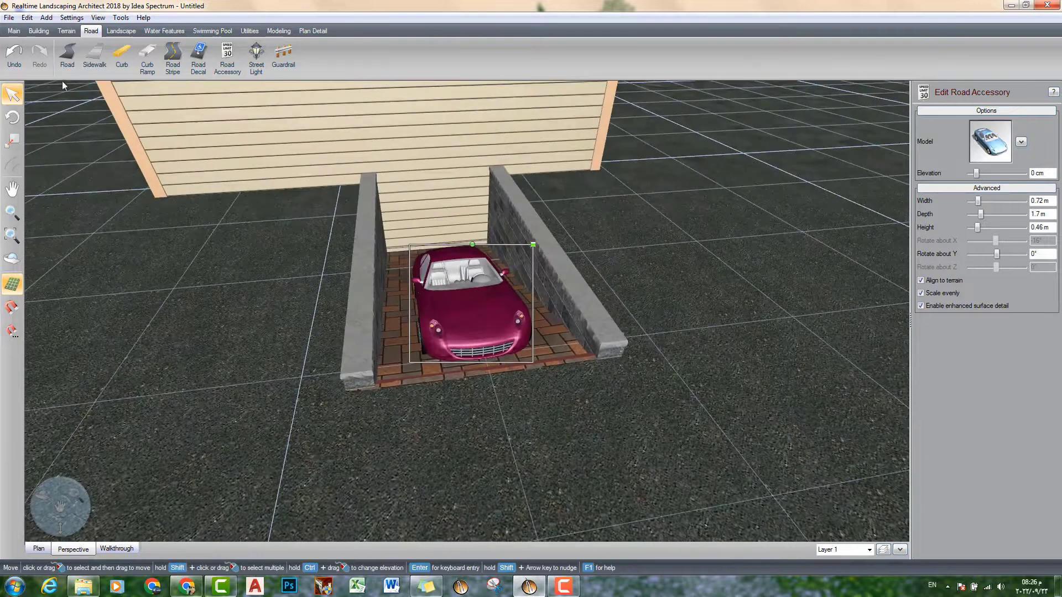
left_click(67, 54)
left_click(66, 32)
left_click(40, 32)
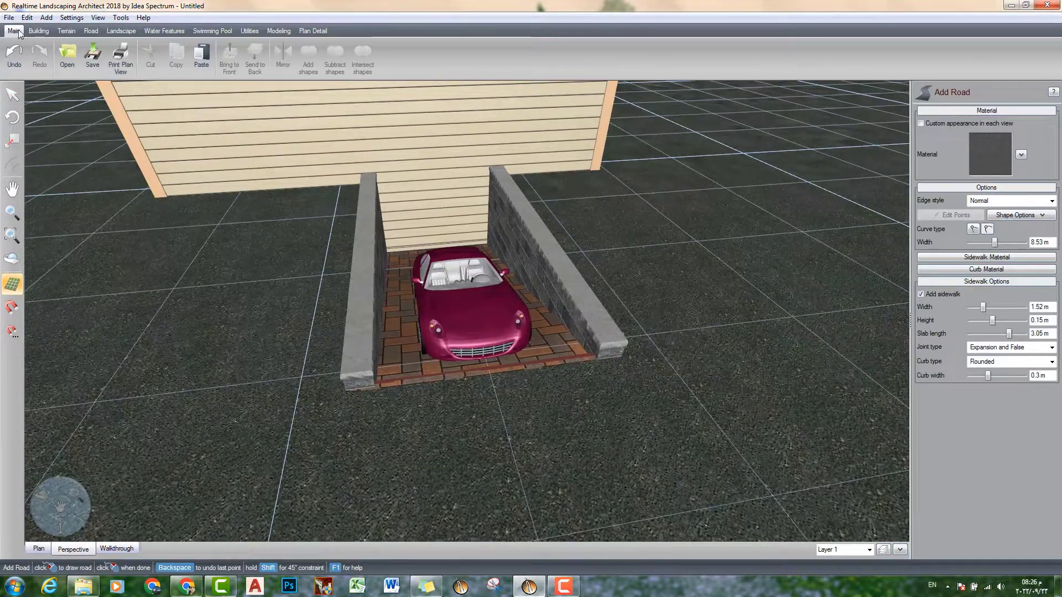
left_click(119, 52)
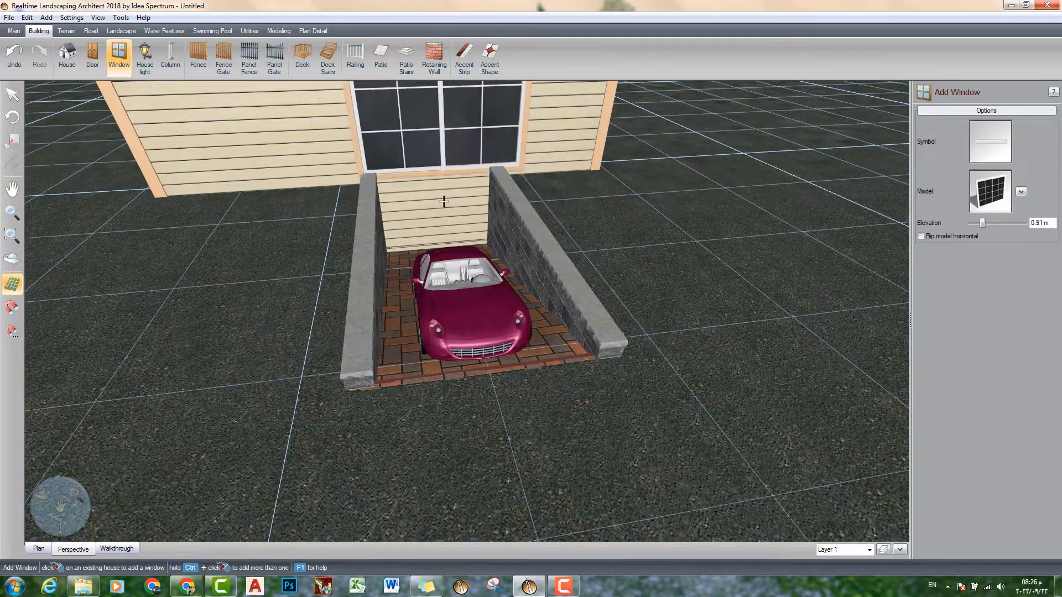
Step: Add a Garage door11 door to the house wall at the lower end of the ramp
left_click(93, 53)
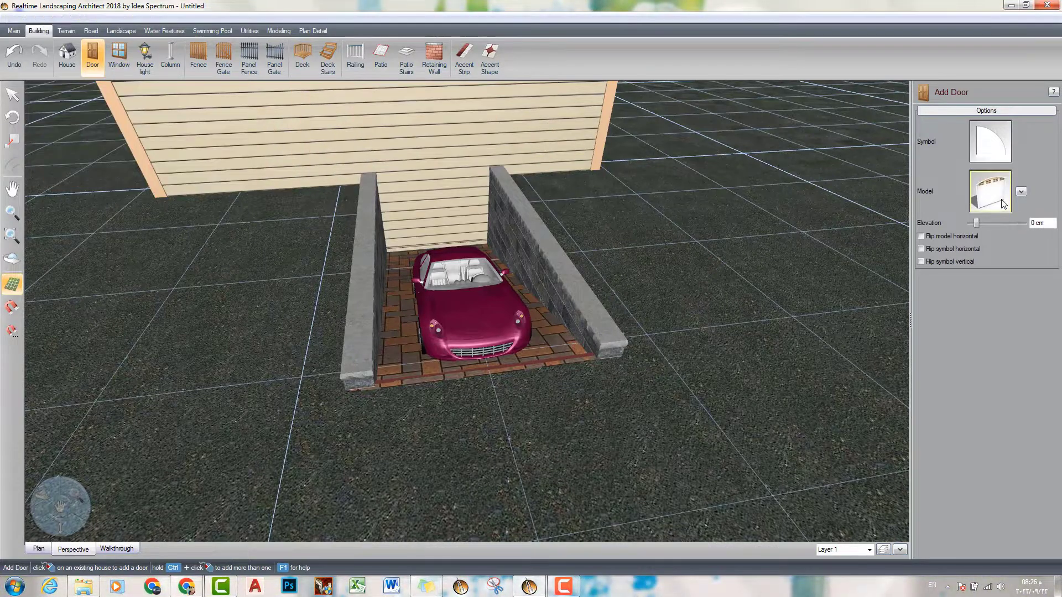
left_click(994, 192)
left_click(365, 65)
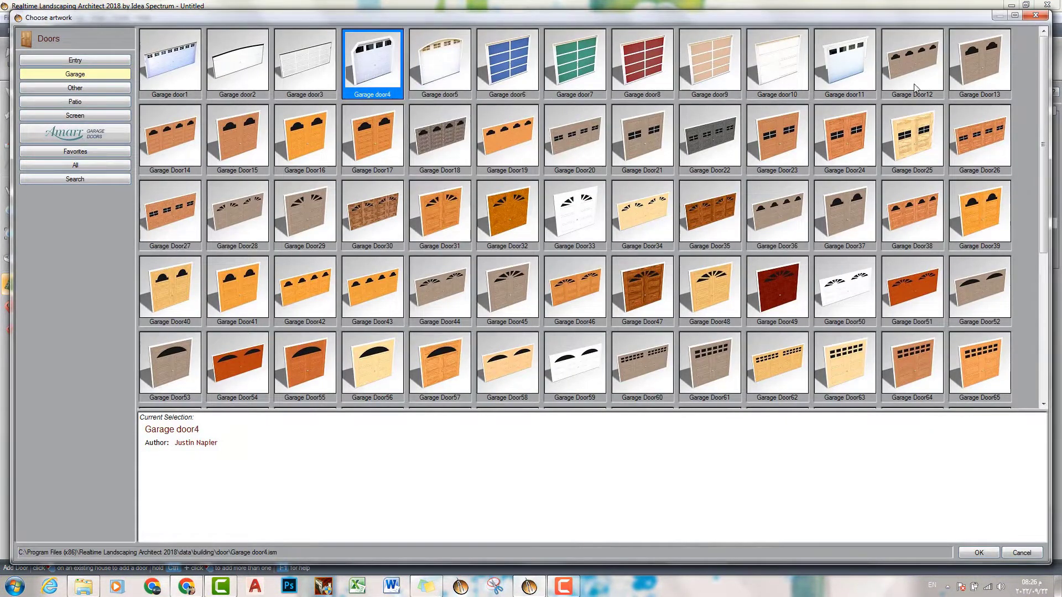
double_click(851, 71)
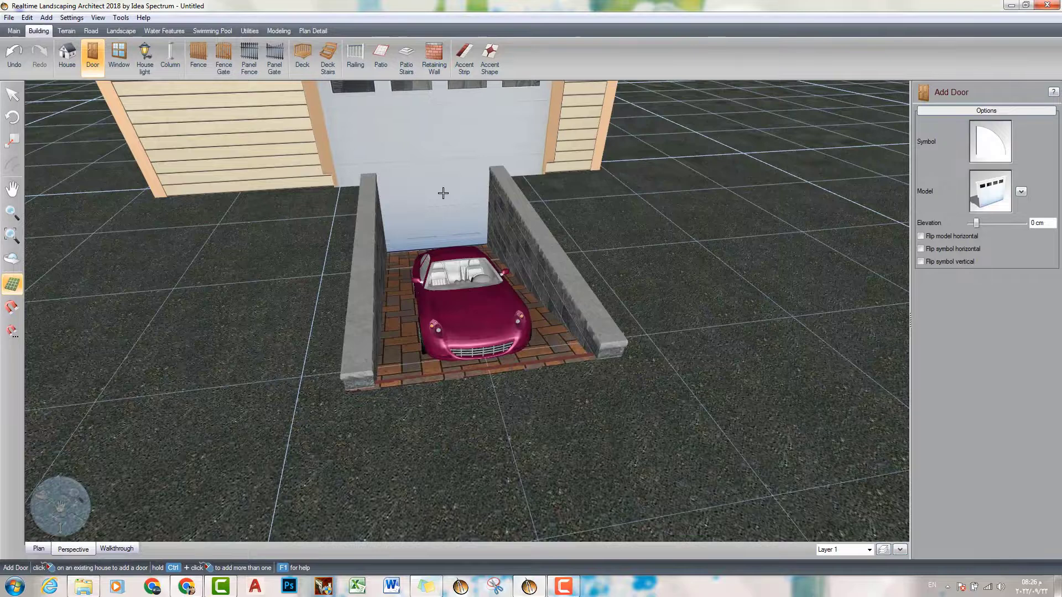
left_click(444, 193)
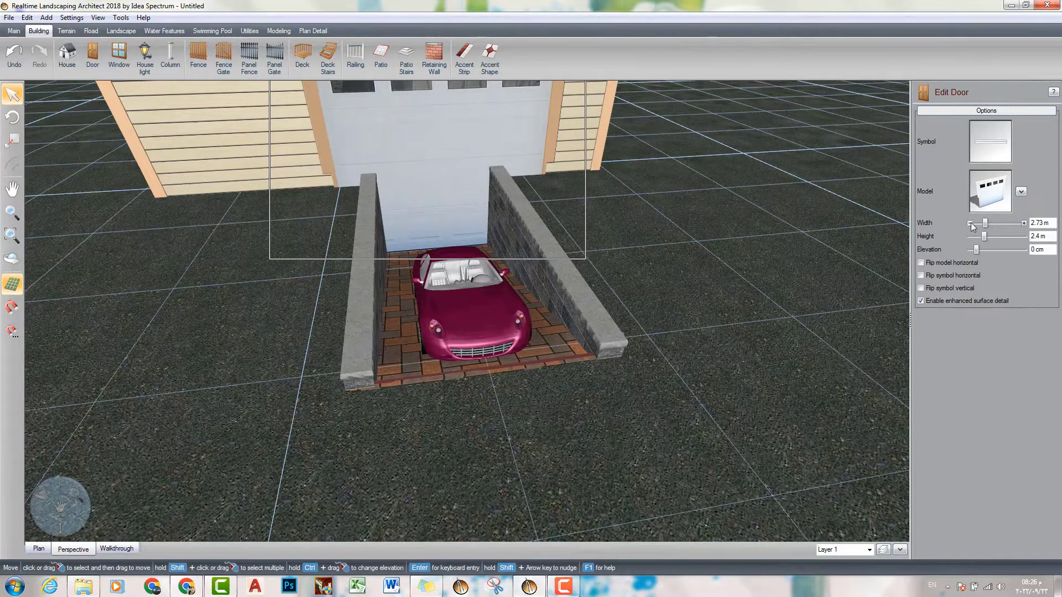
Step: Resize the garage door to 1.05 m wide and 0.95 m high, and centre it between the retaining walls
left_click(971, 223)
left_click(957, 263)
left_click(957, 275)
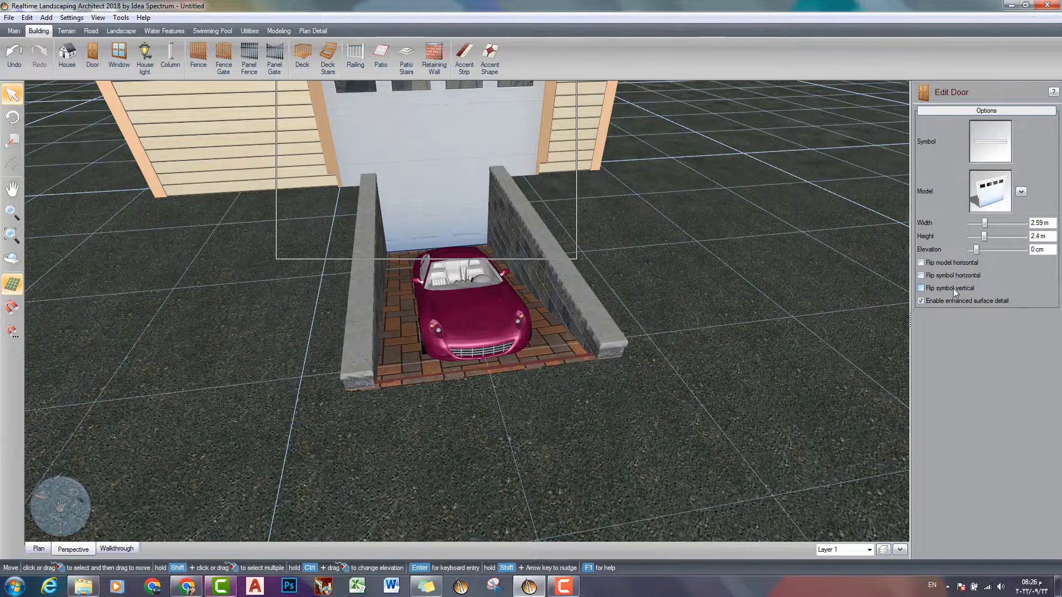
left_click_drag(985, 222, 981, 223)
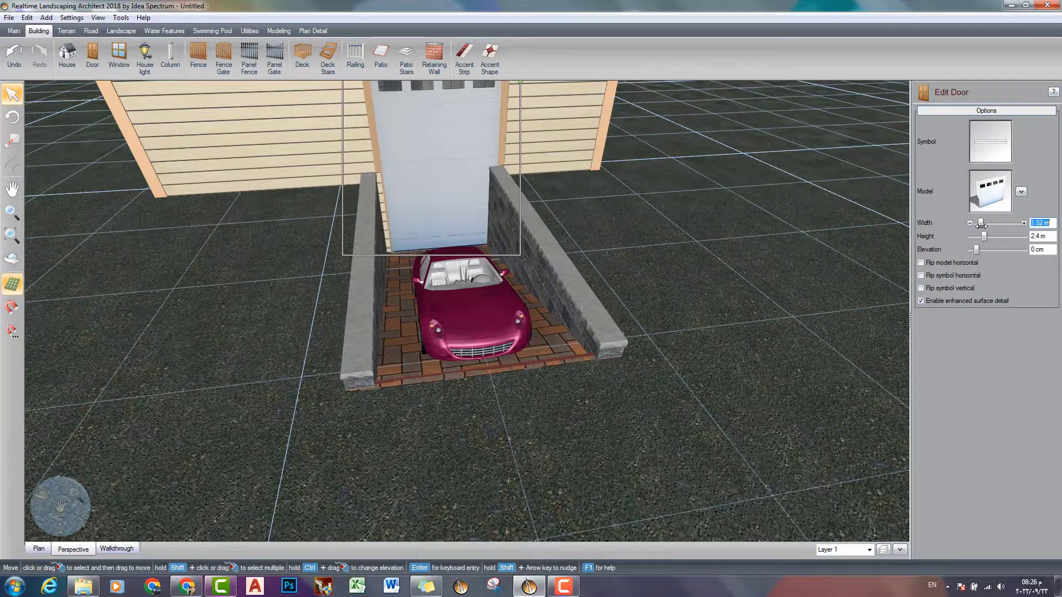
left_click_drag(983, 236, 982, 238)
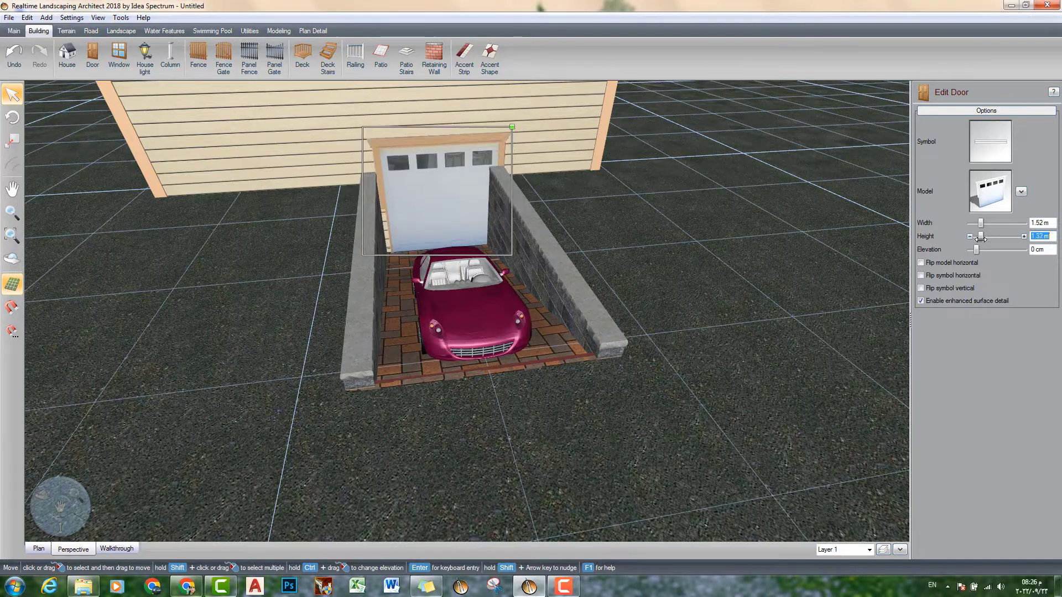
left_click_drag(509, 129, 489, 148)
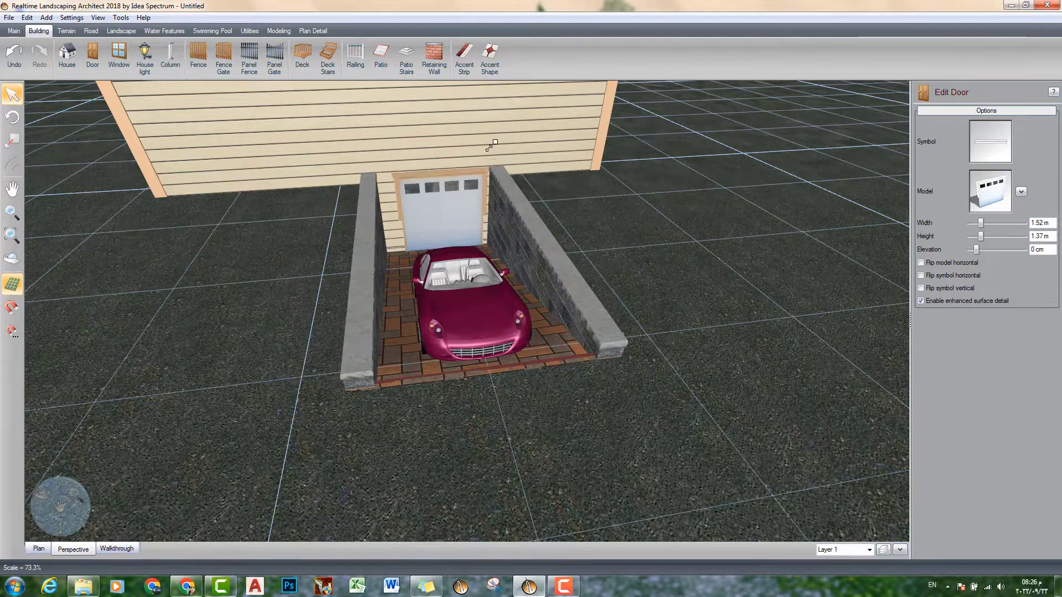
left_click_drag(442, 207, 430, 207)
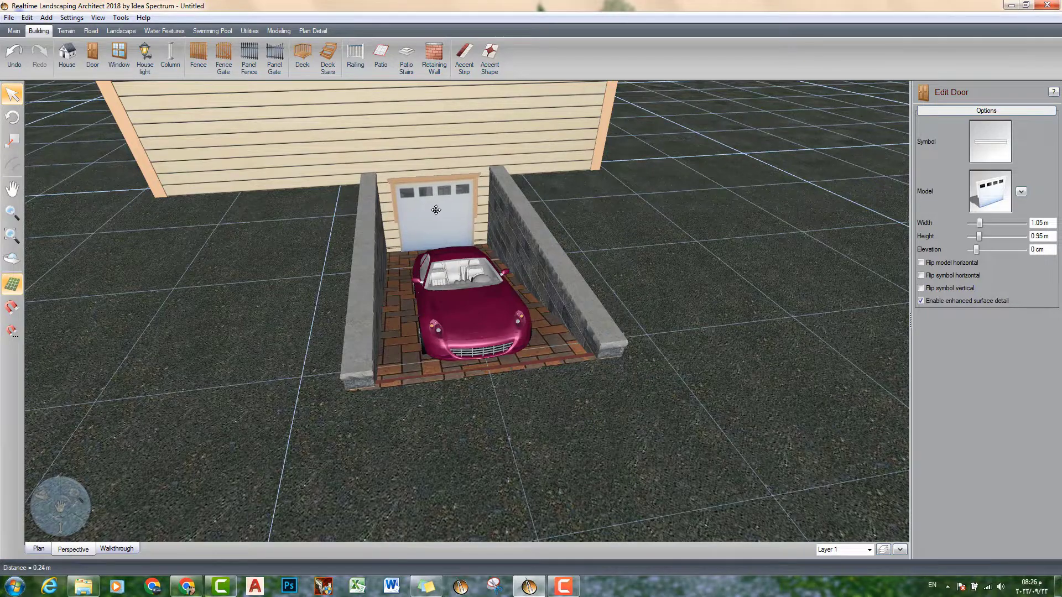
Step: Examine the ramp, retaining walls, car and garage door from several angles and distances
mouse_move(565, 351)
middle_mouse_down()
mouse_move(557, 361)
mouse_move(504, 348)
mouse_move(427, 396)
mouse_move(381, 357)
mouse_move(619, 315)
mouse_move(645, 339)
mouse_move(556, 352)
middle_mouse_up()
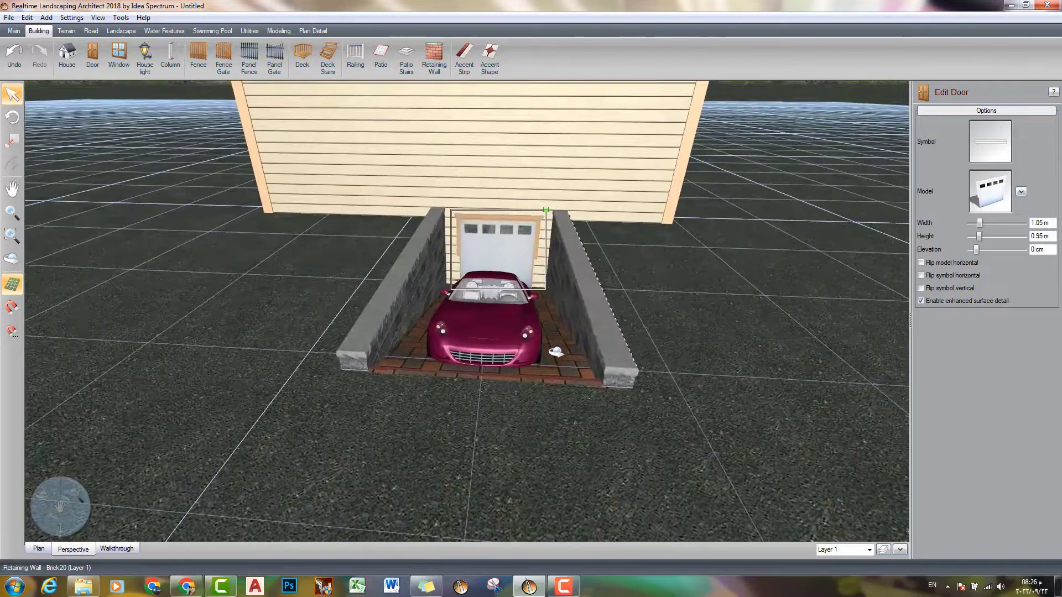
left_click(539, 358)
scroll(515, 382, "up", 5)
middle_click_drag(562, 416, 416, 411)
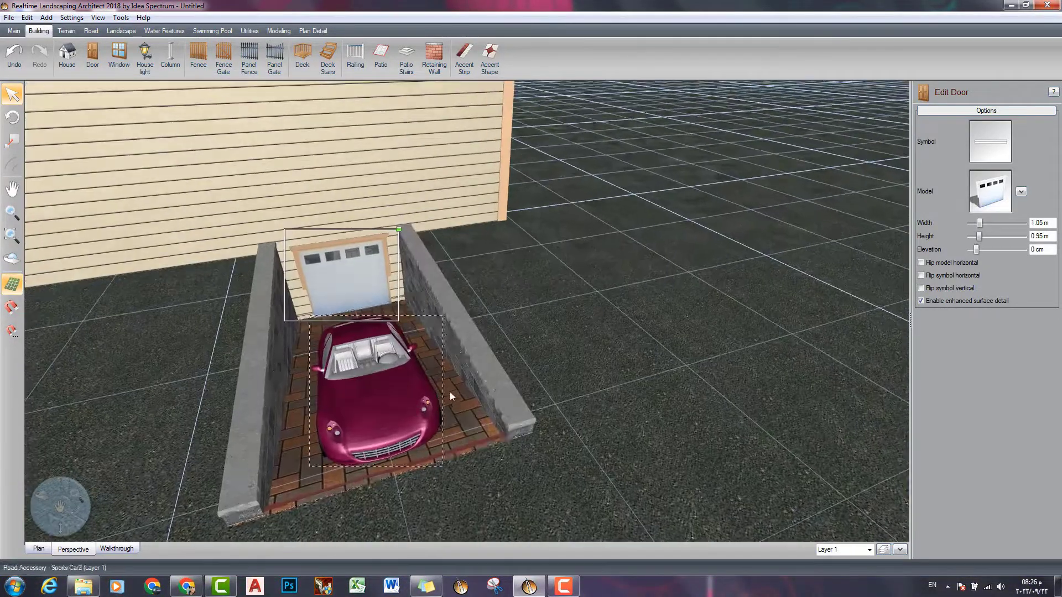
middle_click_drag(447, 469, 476, 420)
scroll(368, 411, "down", 2)
scroll(443, 391, "up", 3)
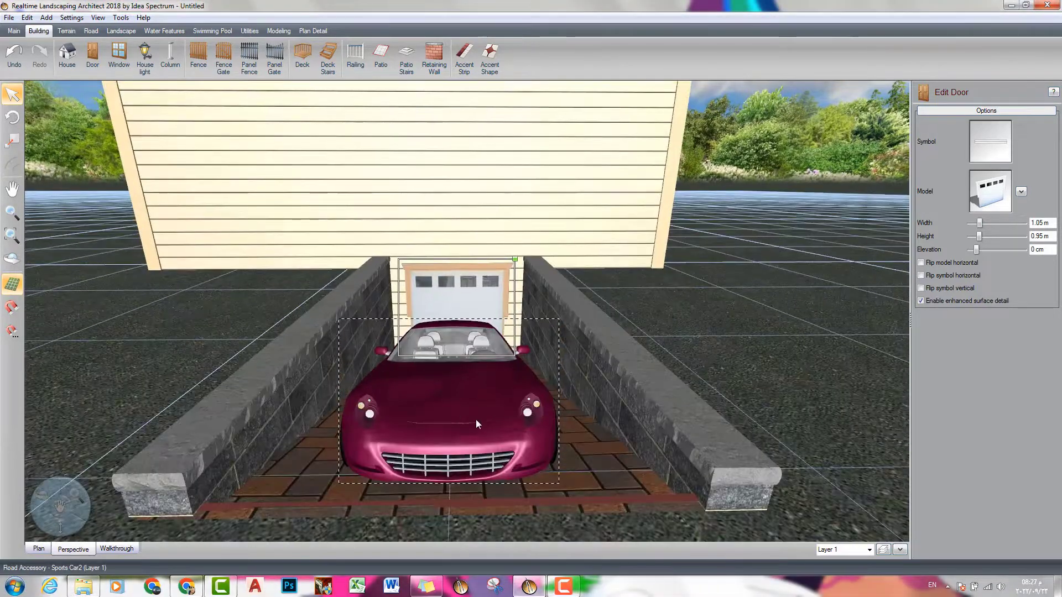